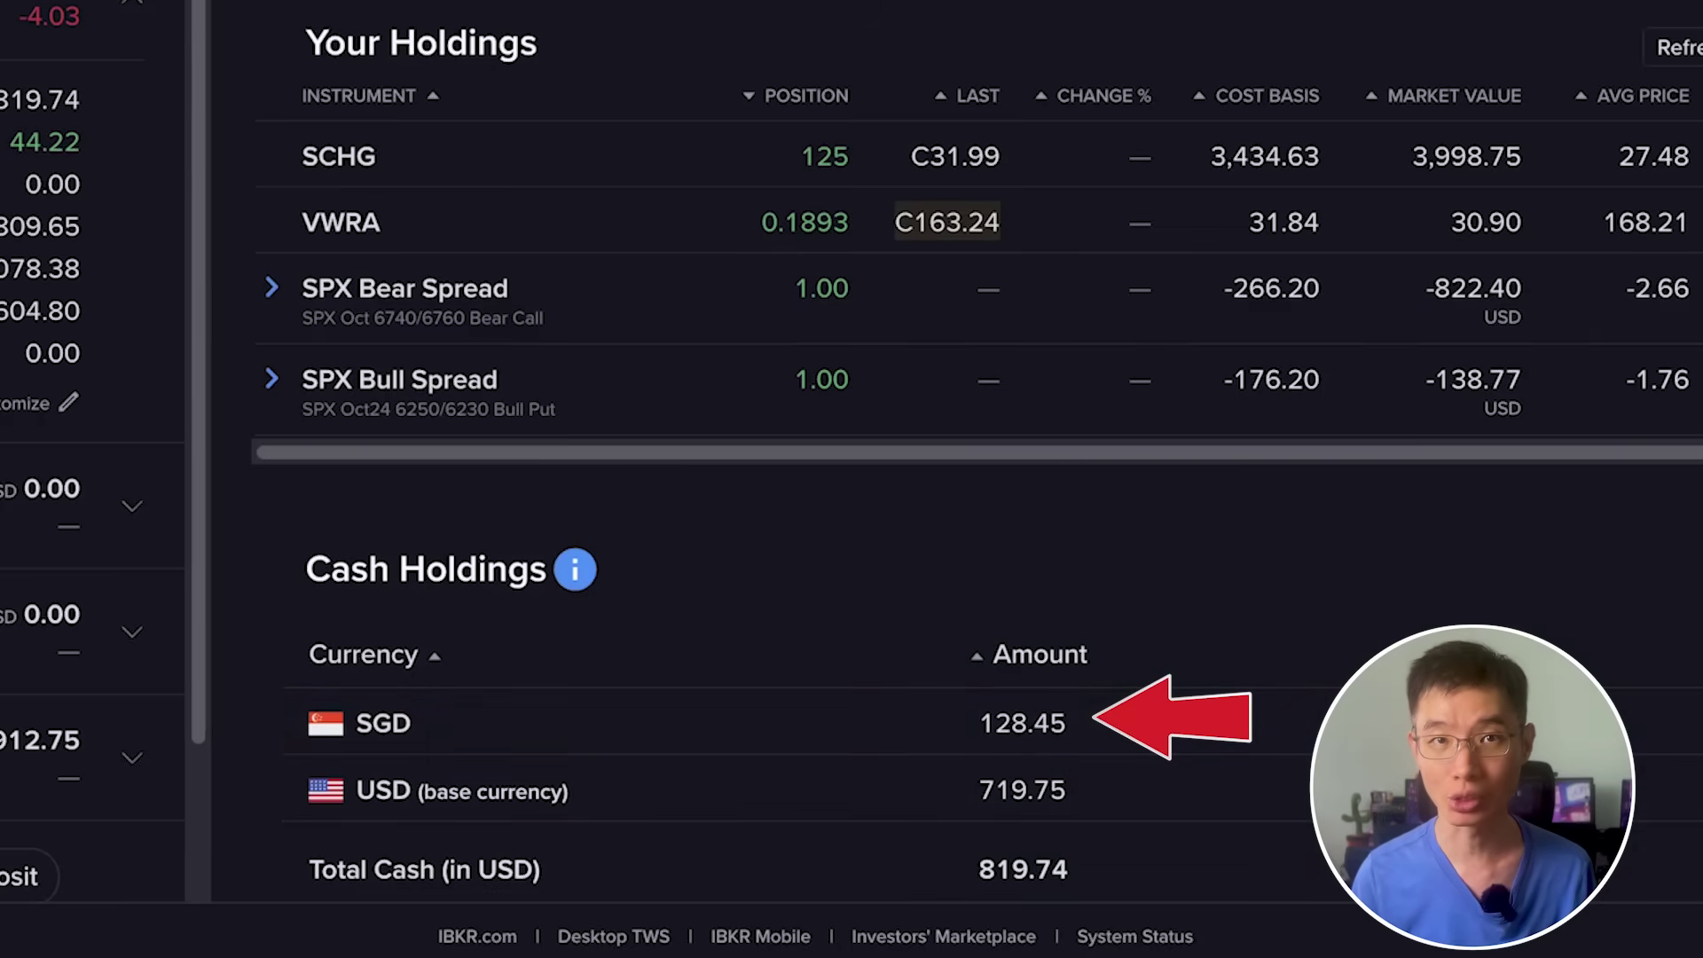
Start a currency conversion from SGD to USD.
click(573, 164)
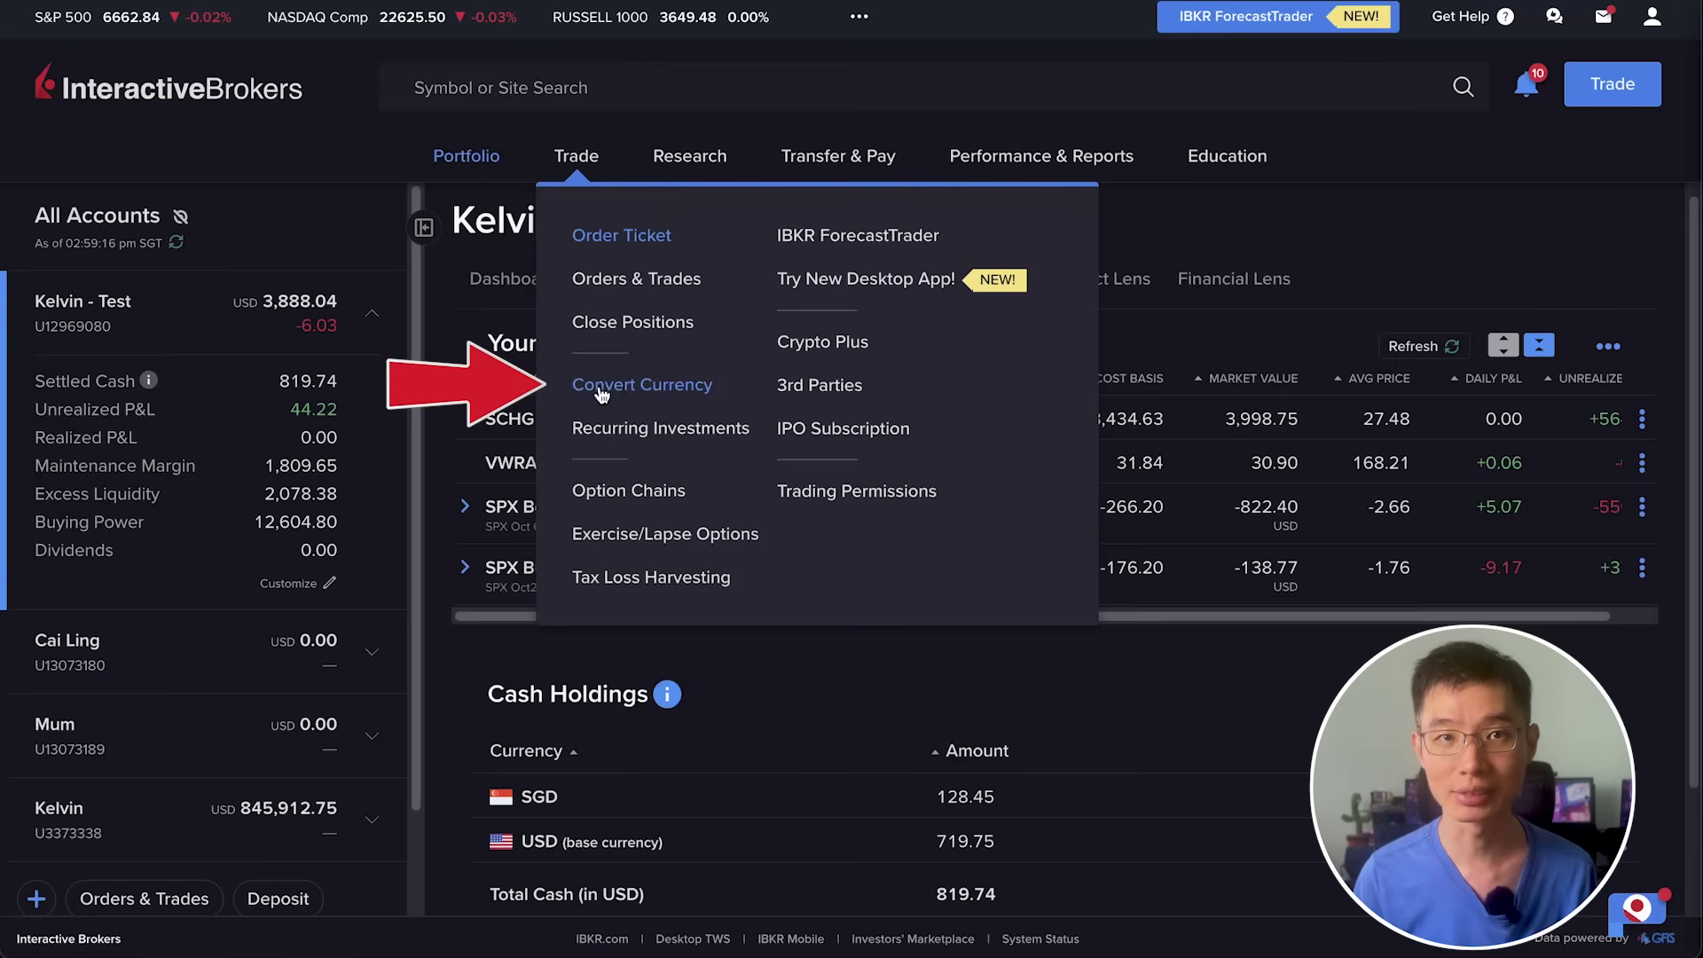
click(640, 384)
click(430, 443)
click(403, 425)
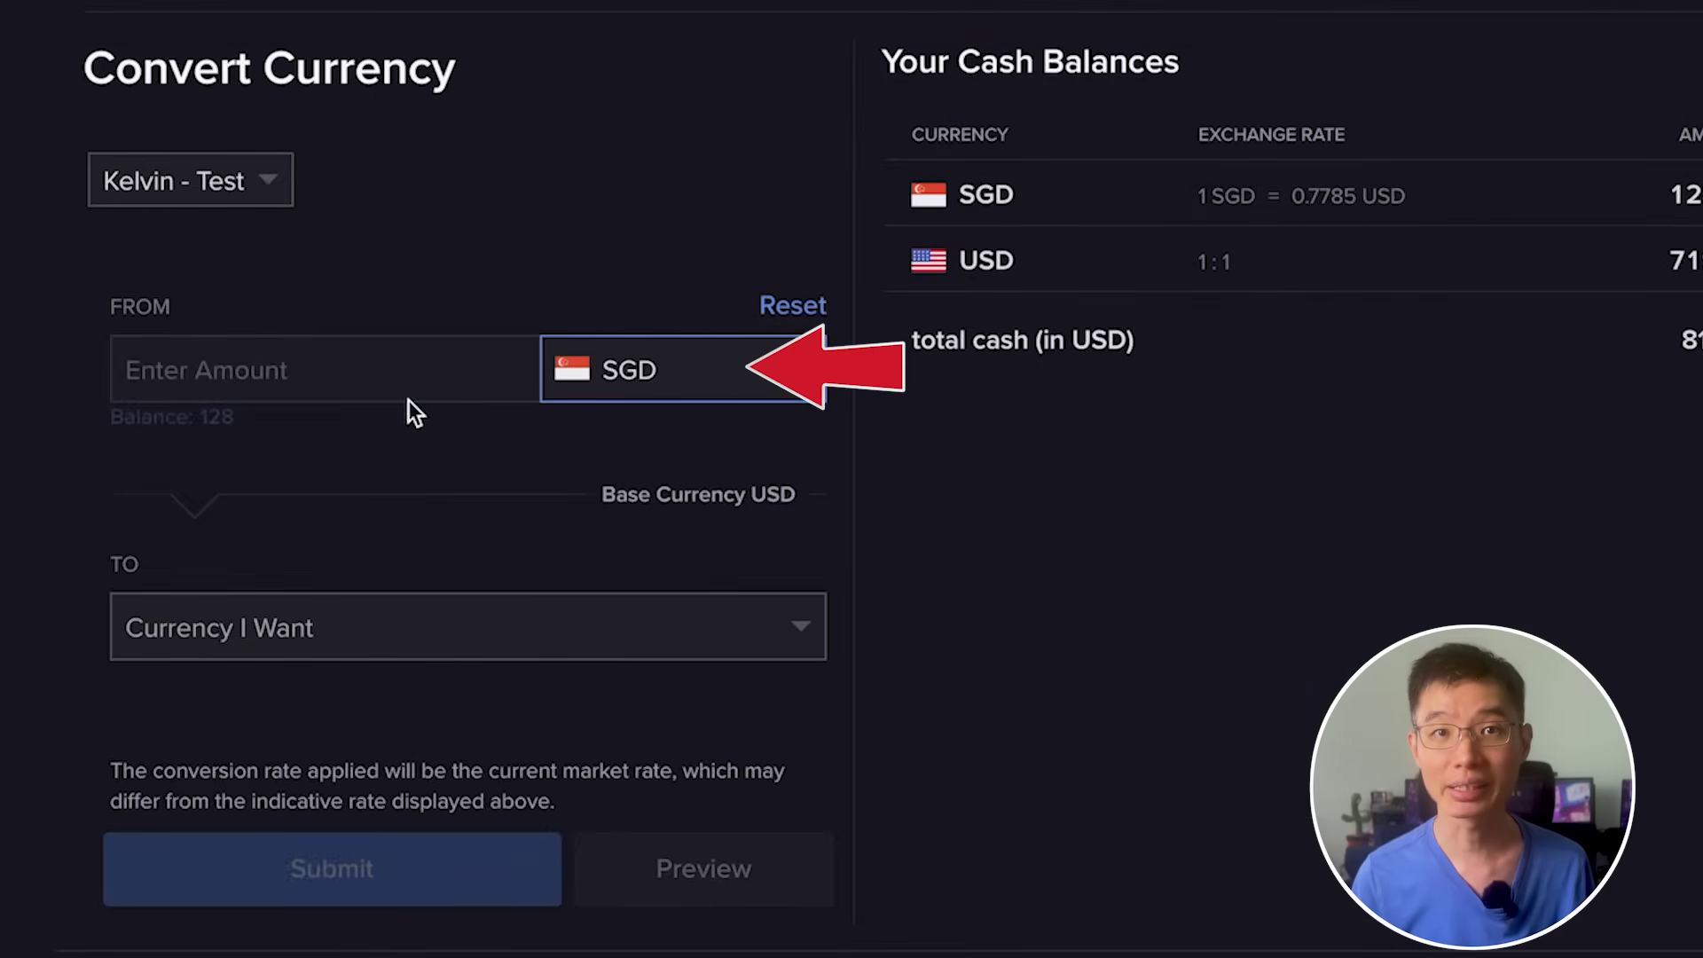
click(431, 621)
click(301, 568)
scroll(1121, 599, down, 1)
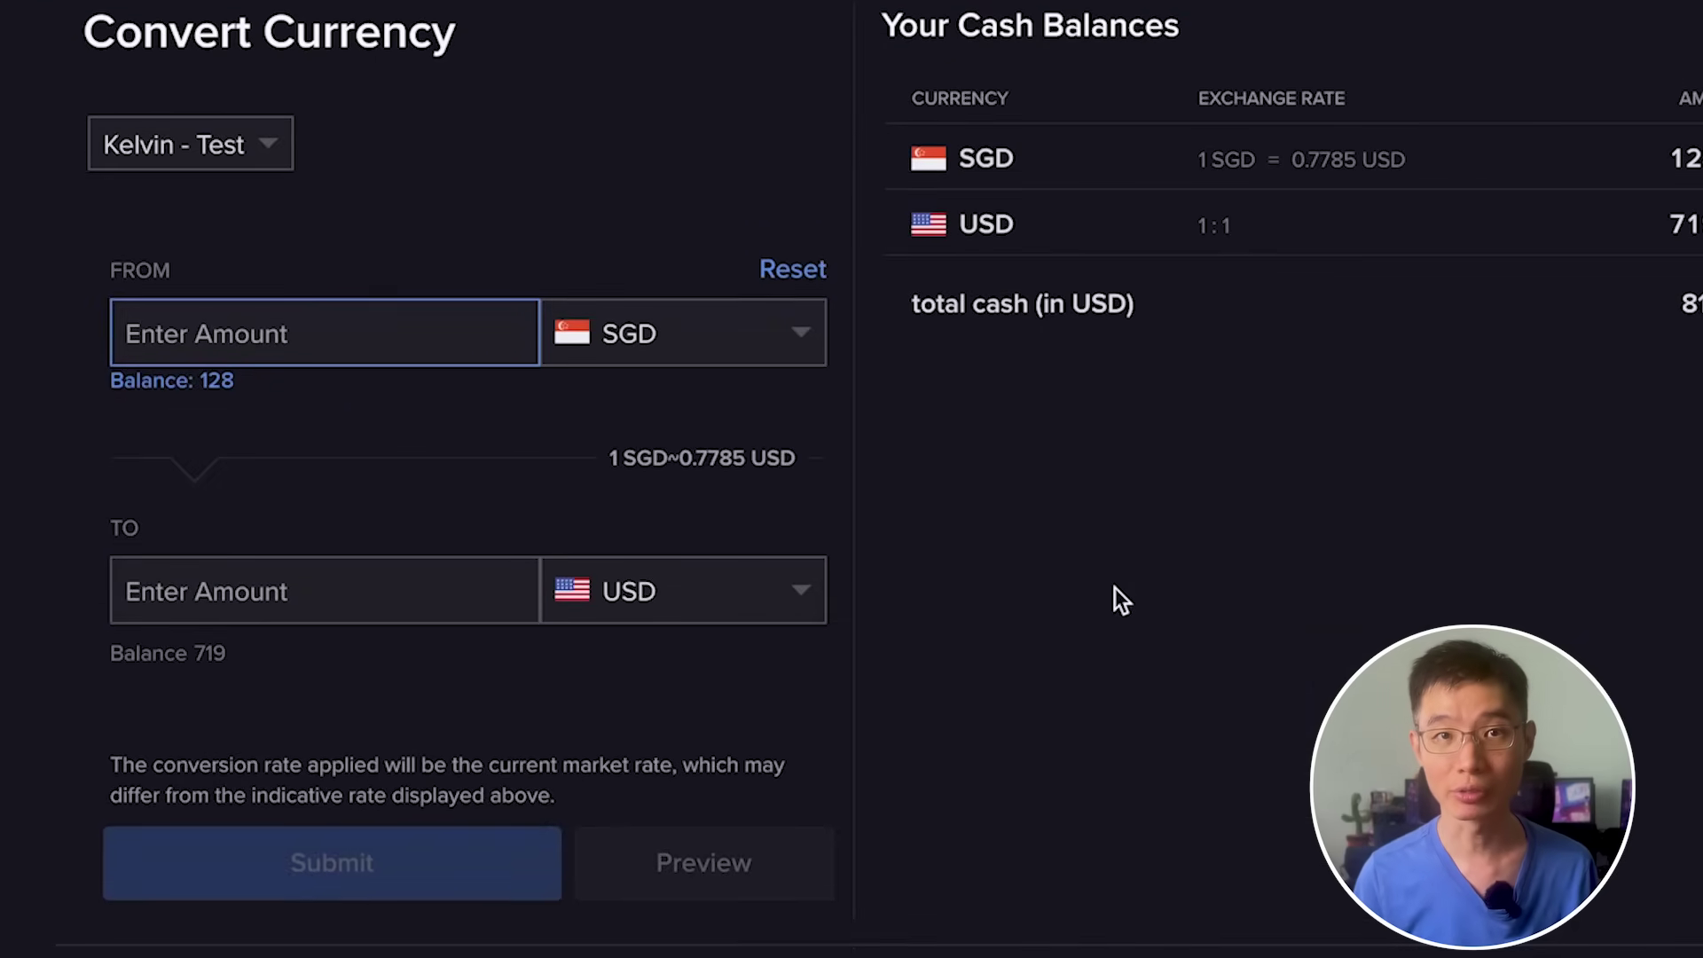
scroll(247, 412, down, 1)
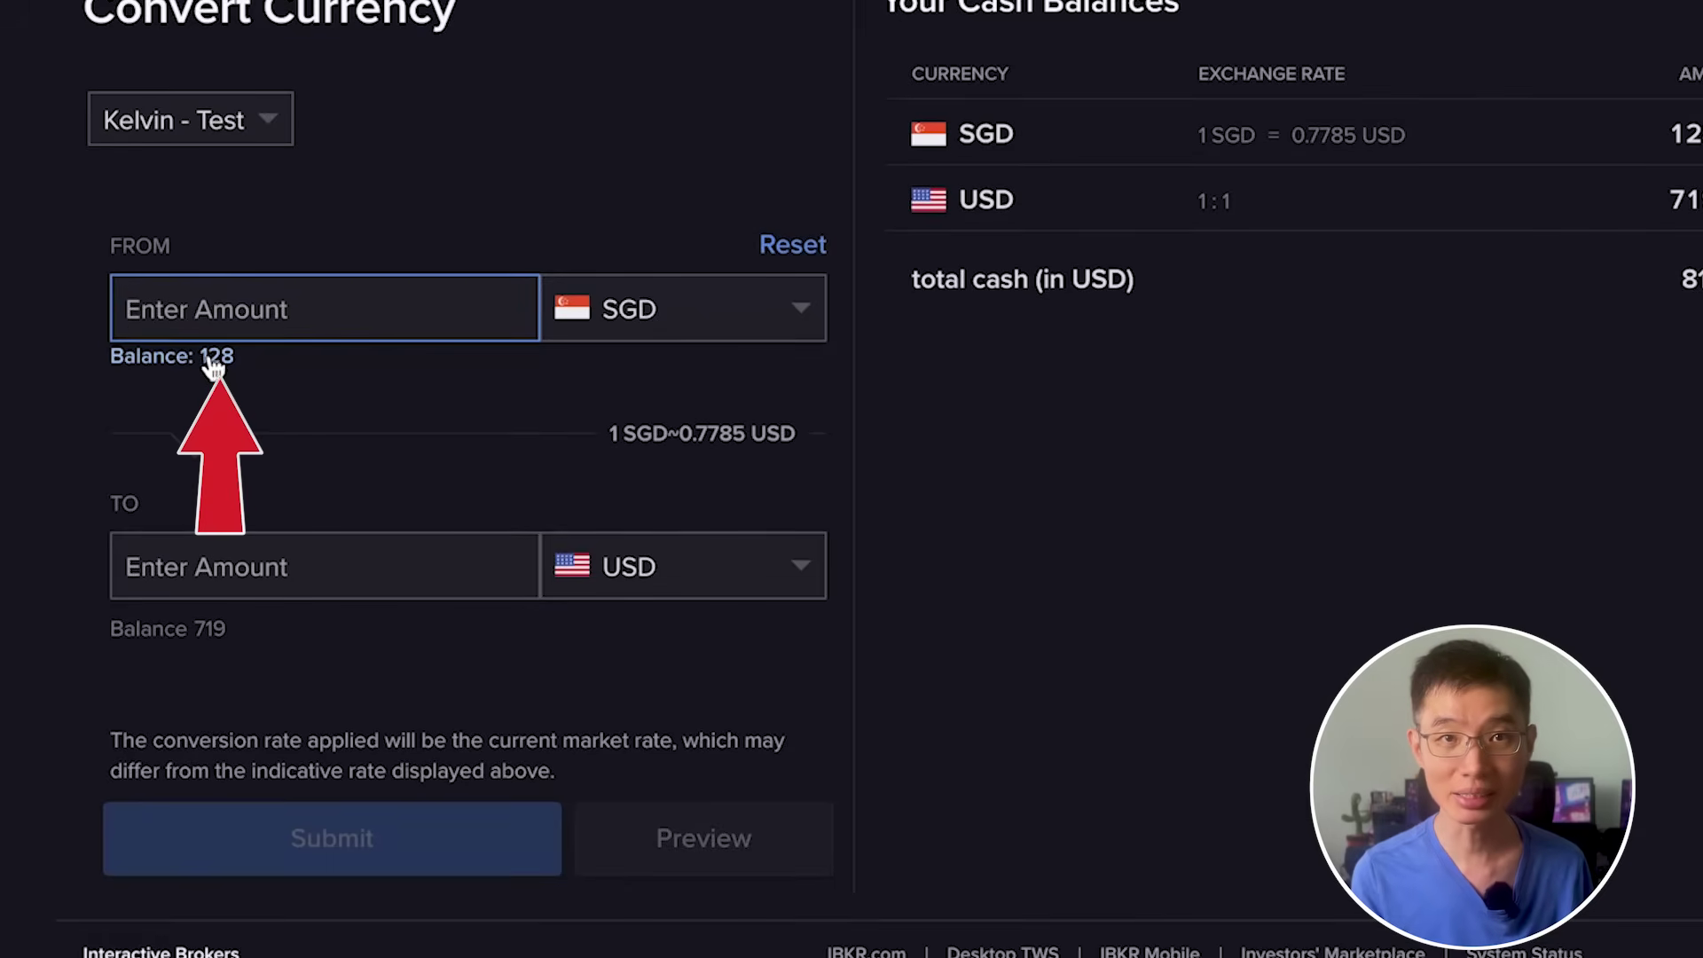
Set the amount to the full 128 SGD balance and preview the conversion.
click(224, 372)
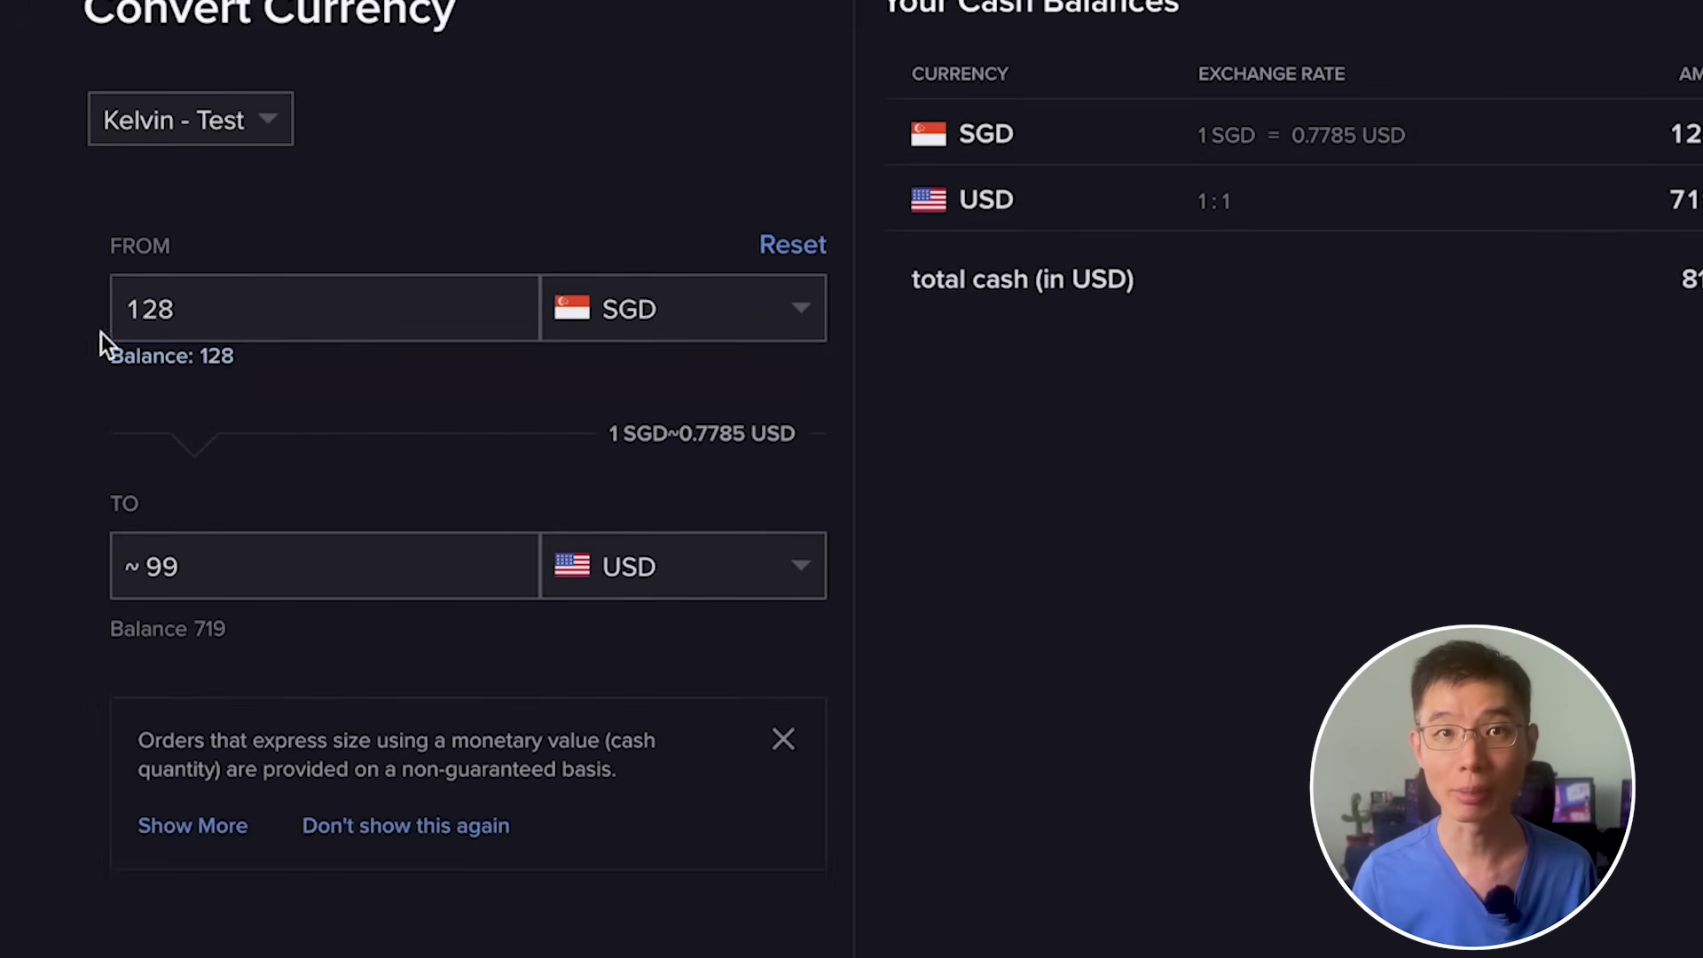
click(260, 300)
text(50)
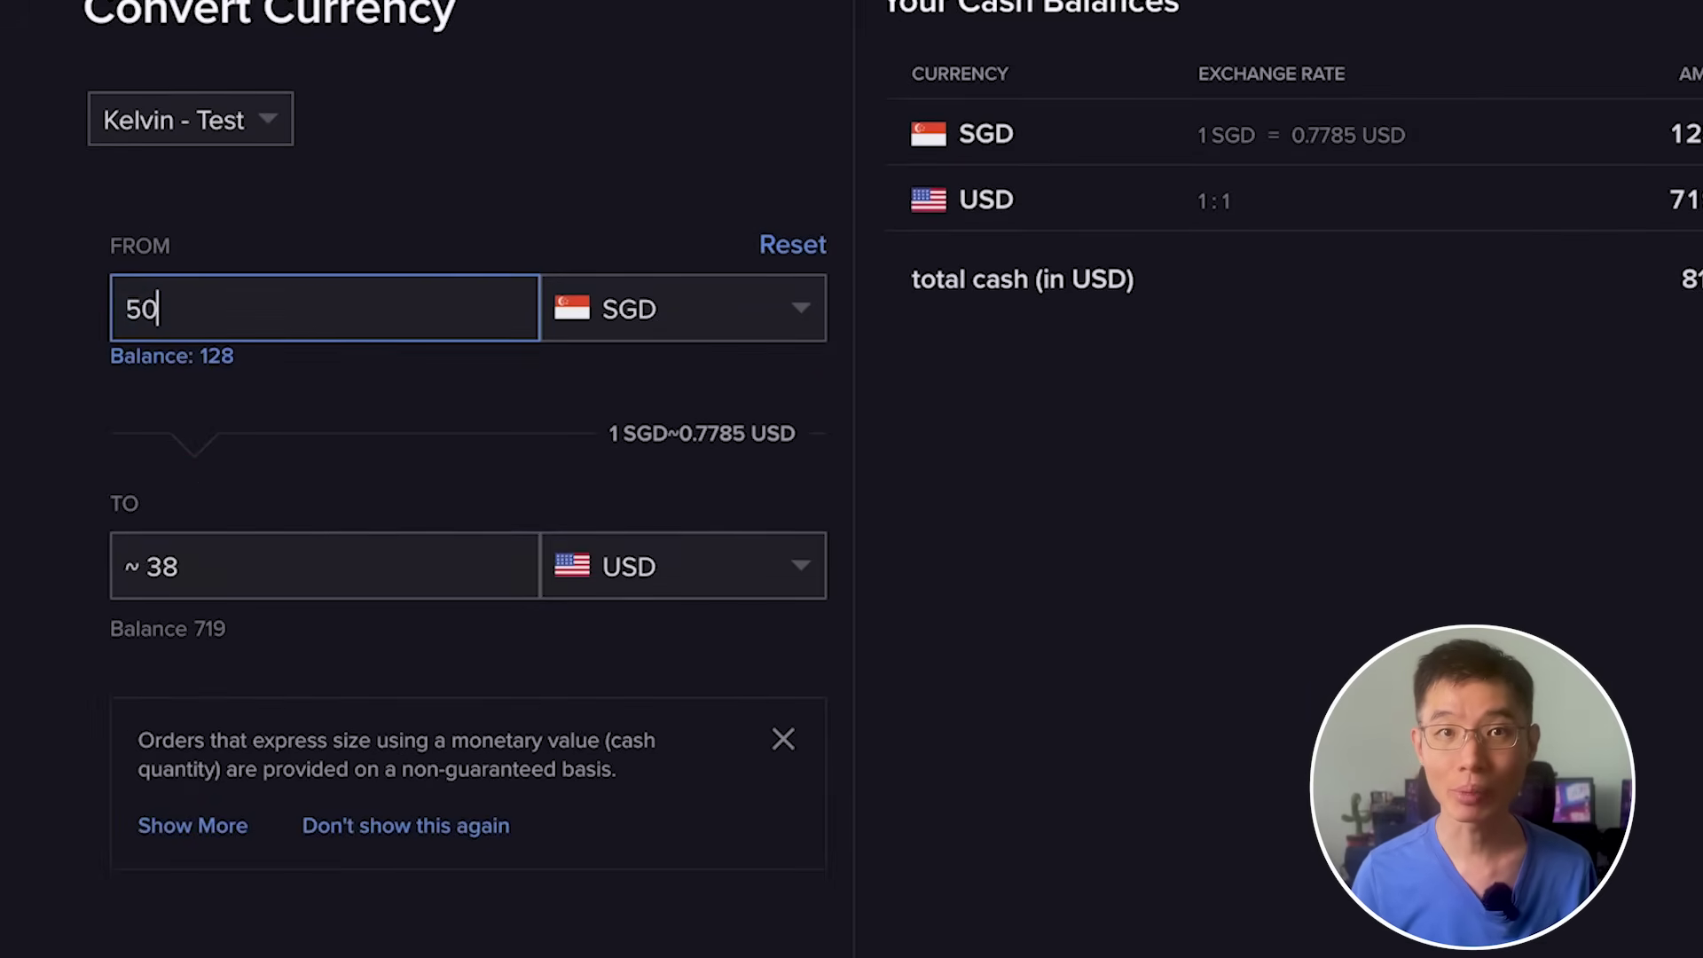
click(198, 587)
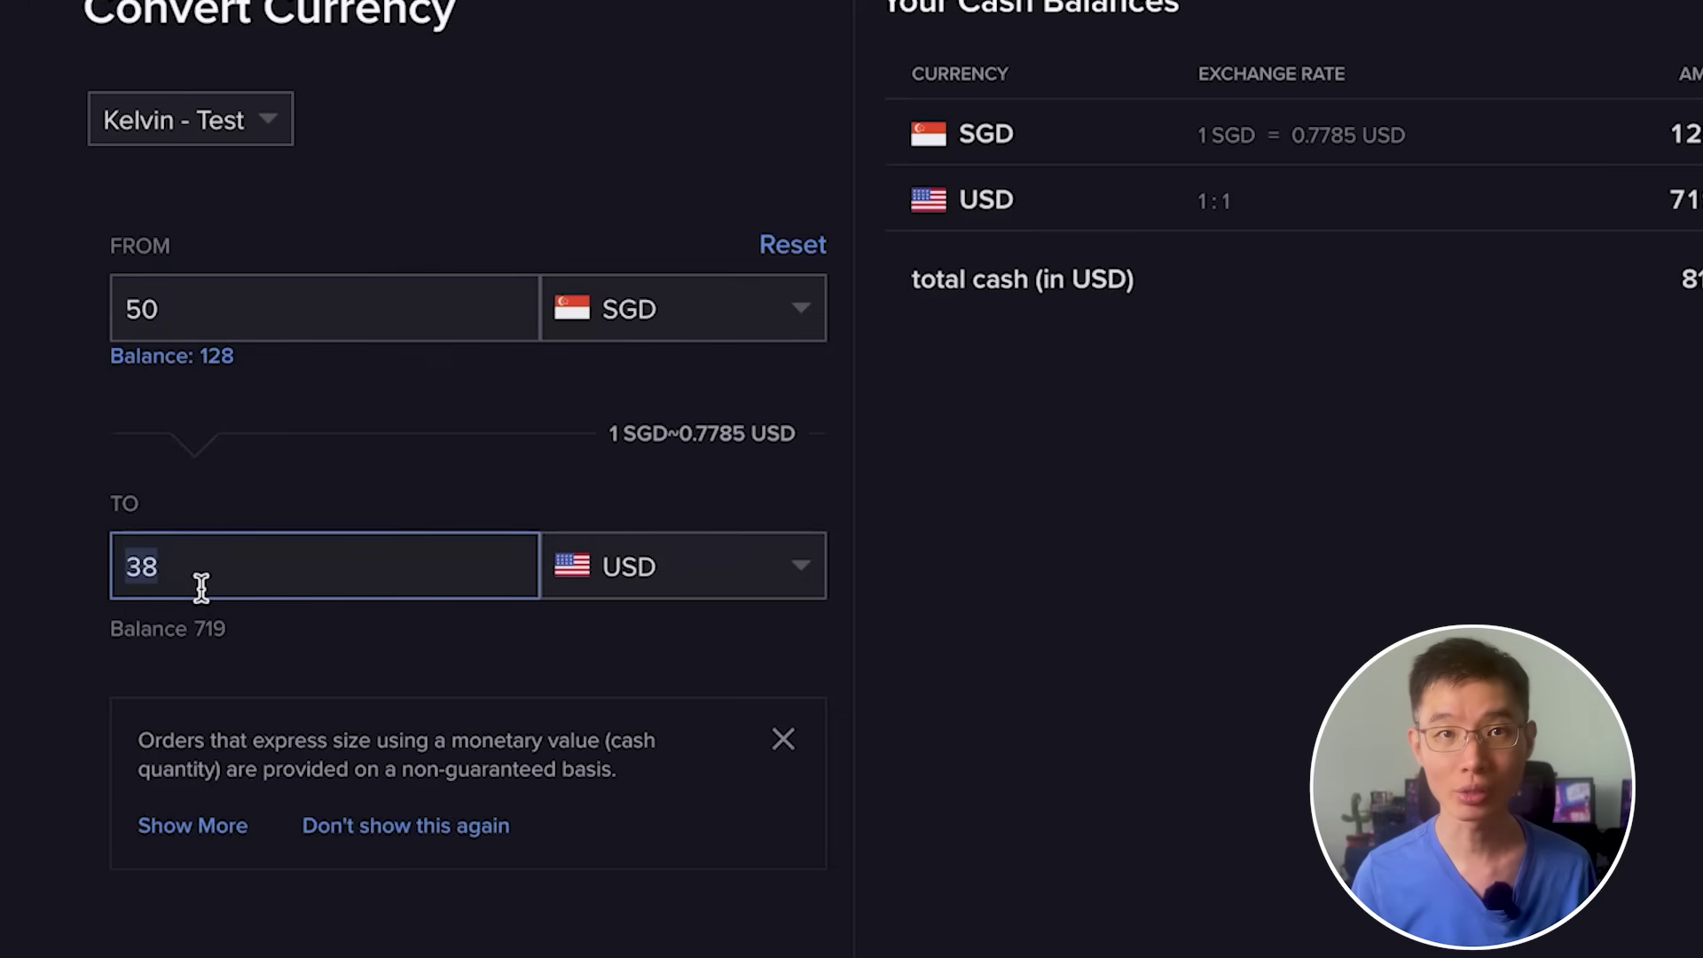
click(185, 359)
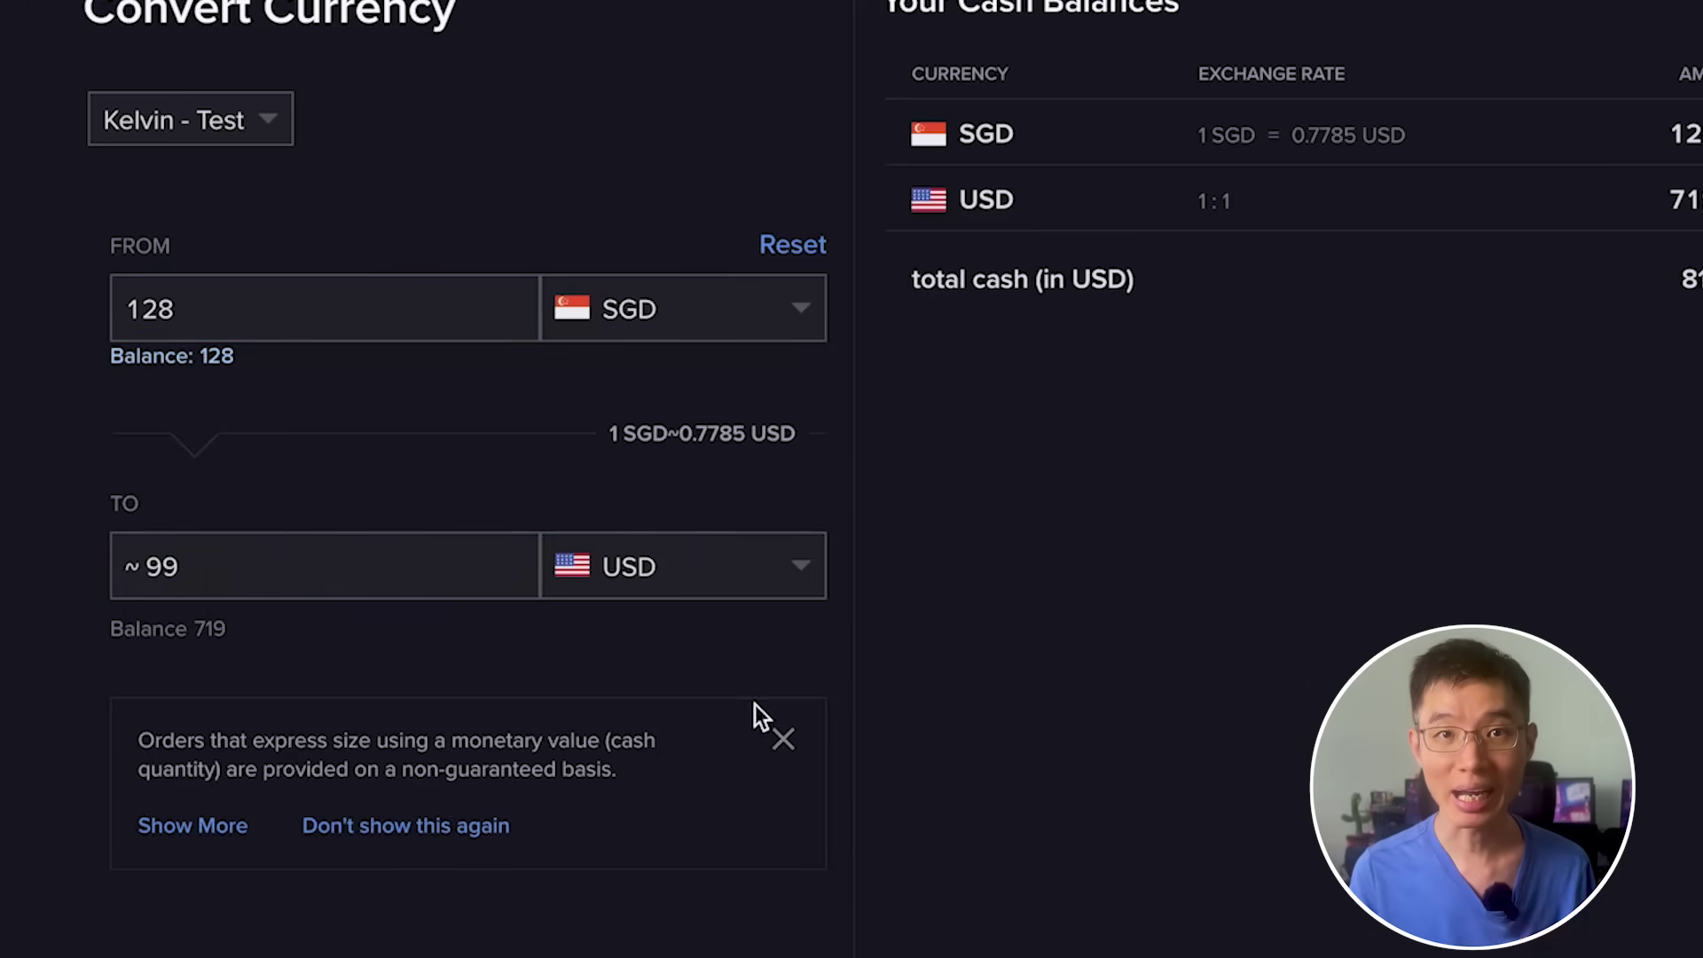
click(782, 736)
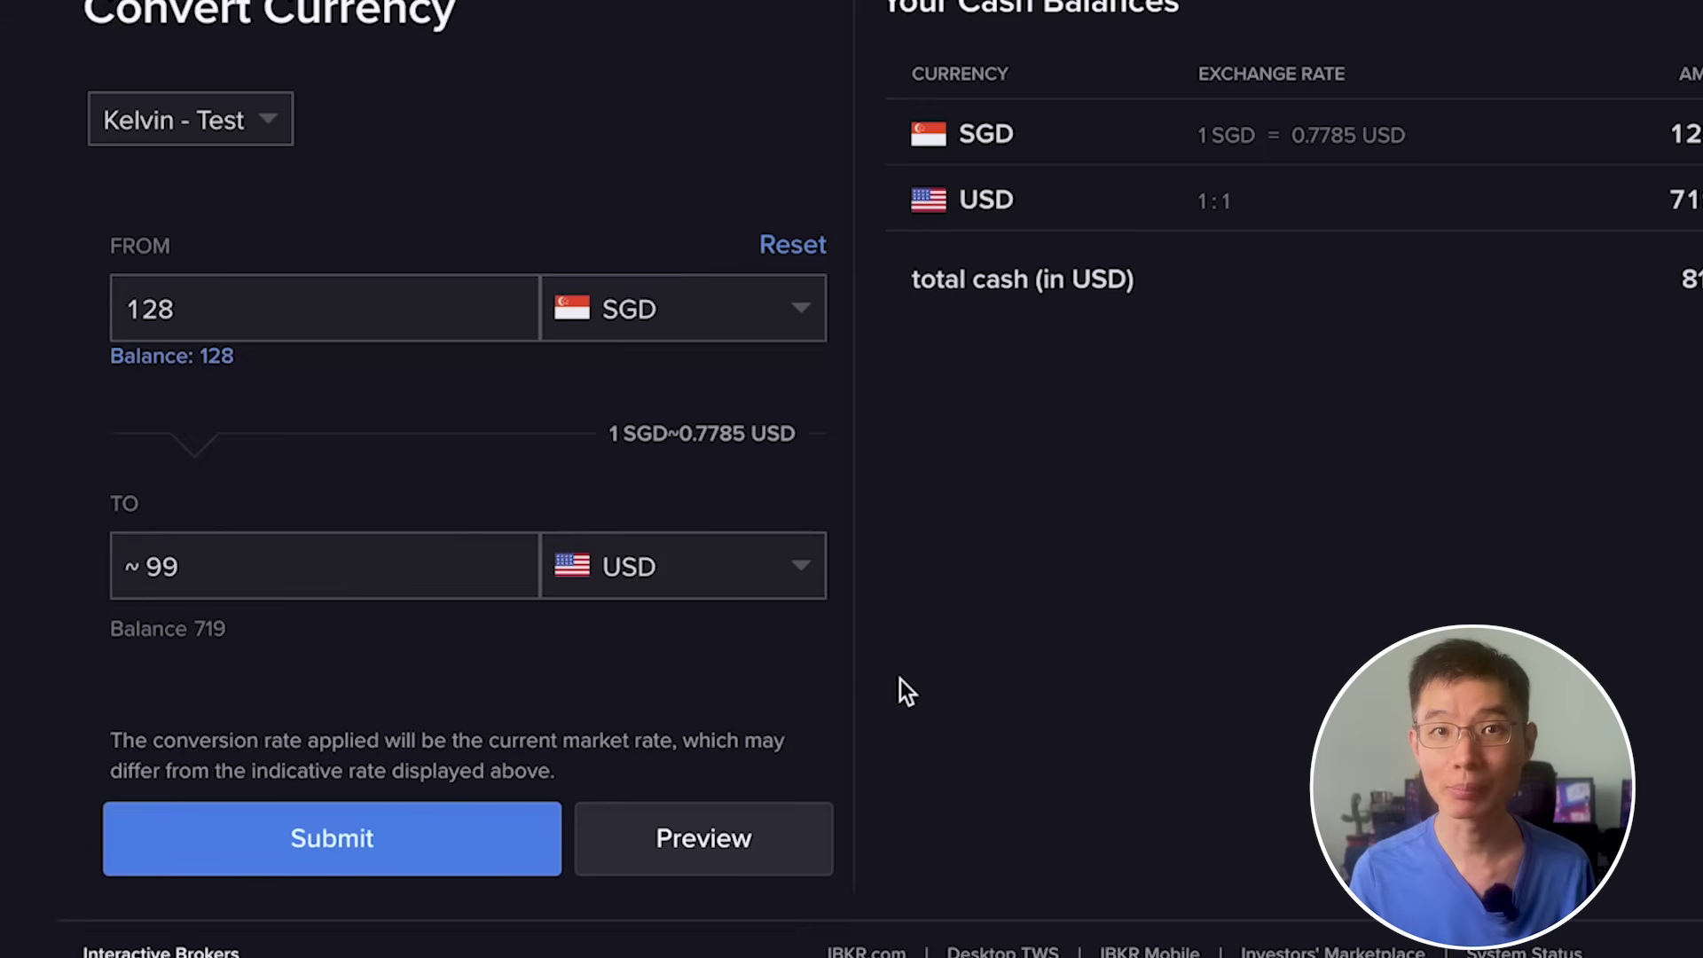
click(710, 853)
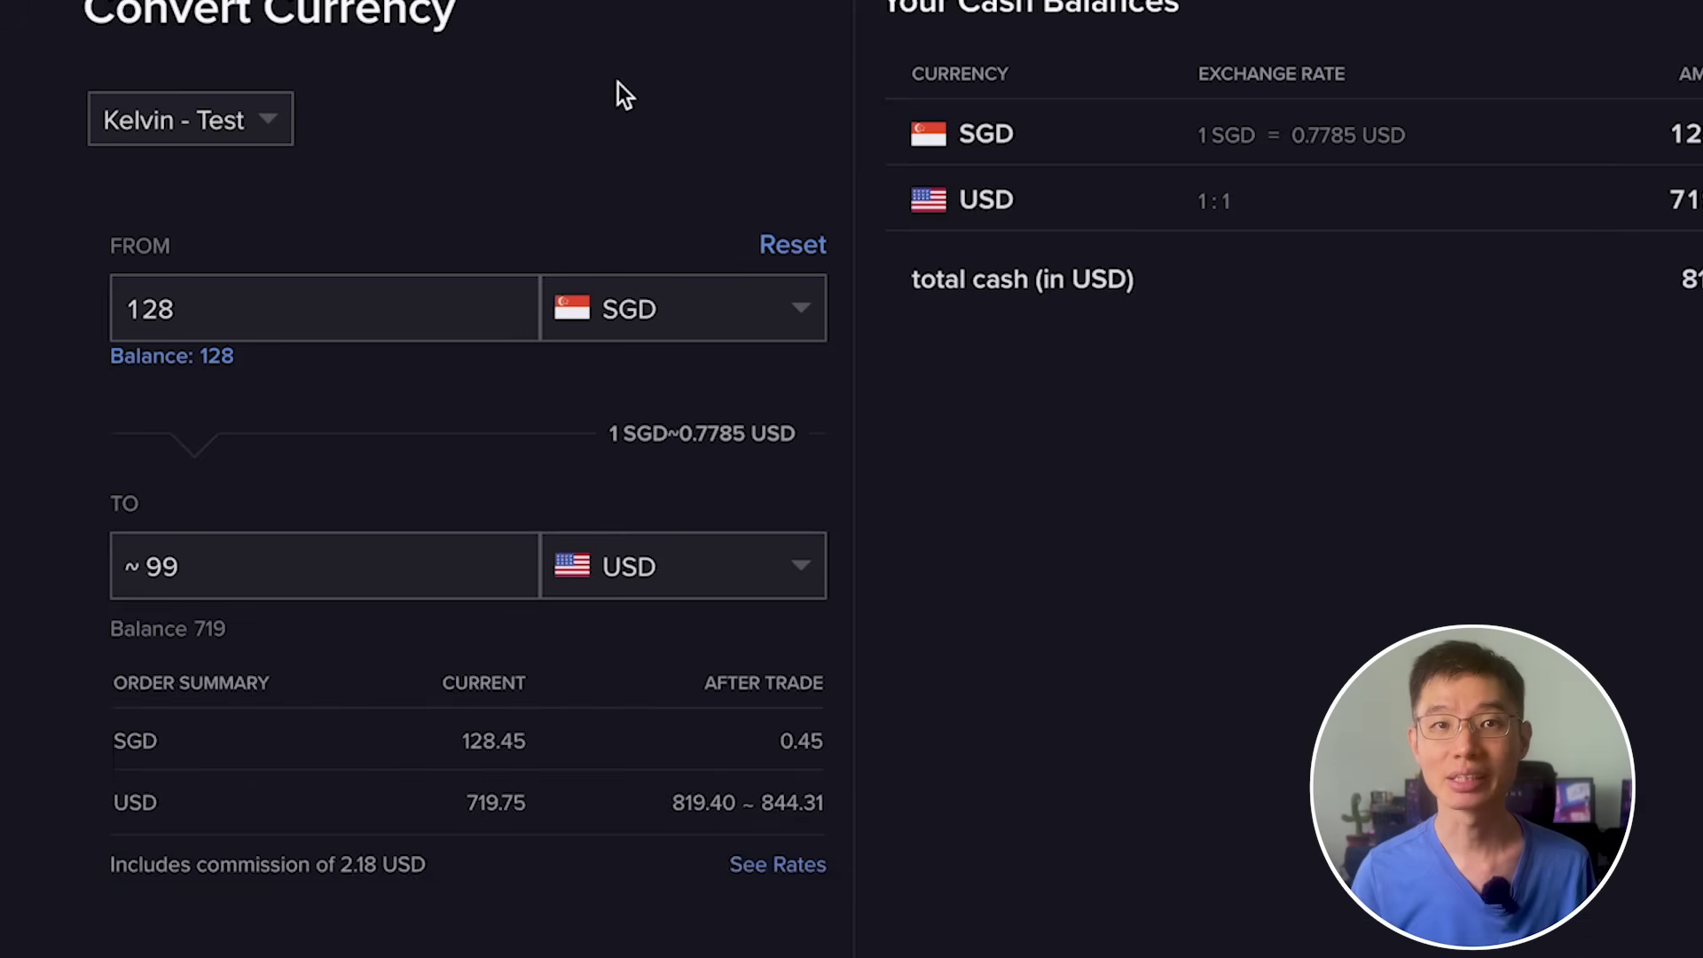
scroll(616, 87, down, 2)
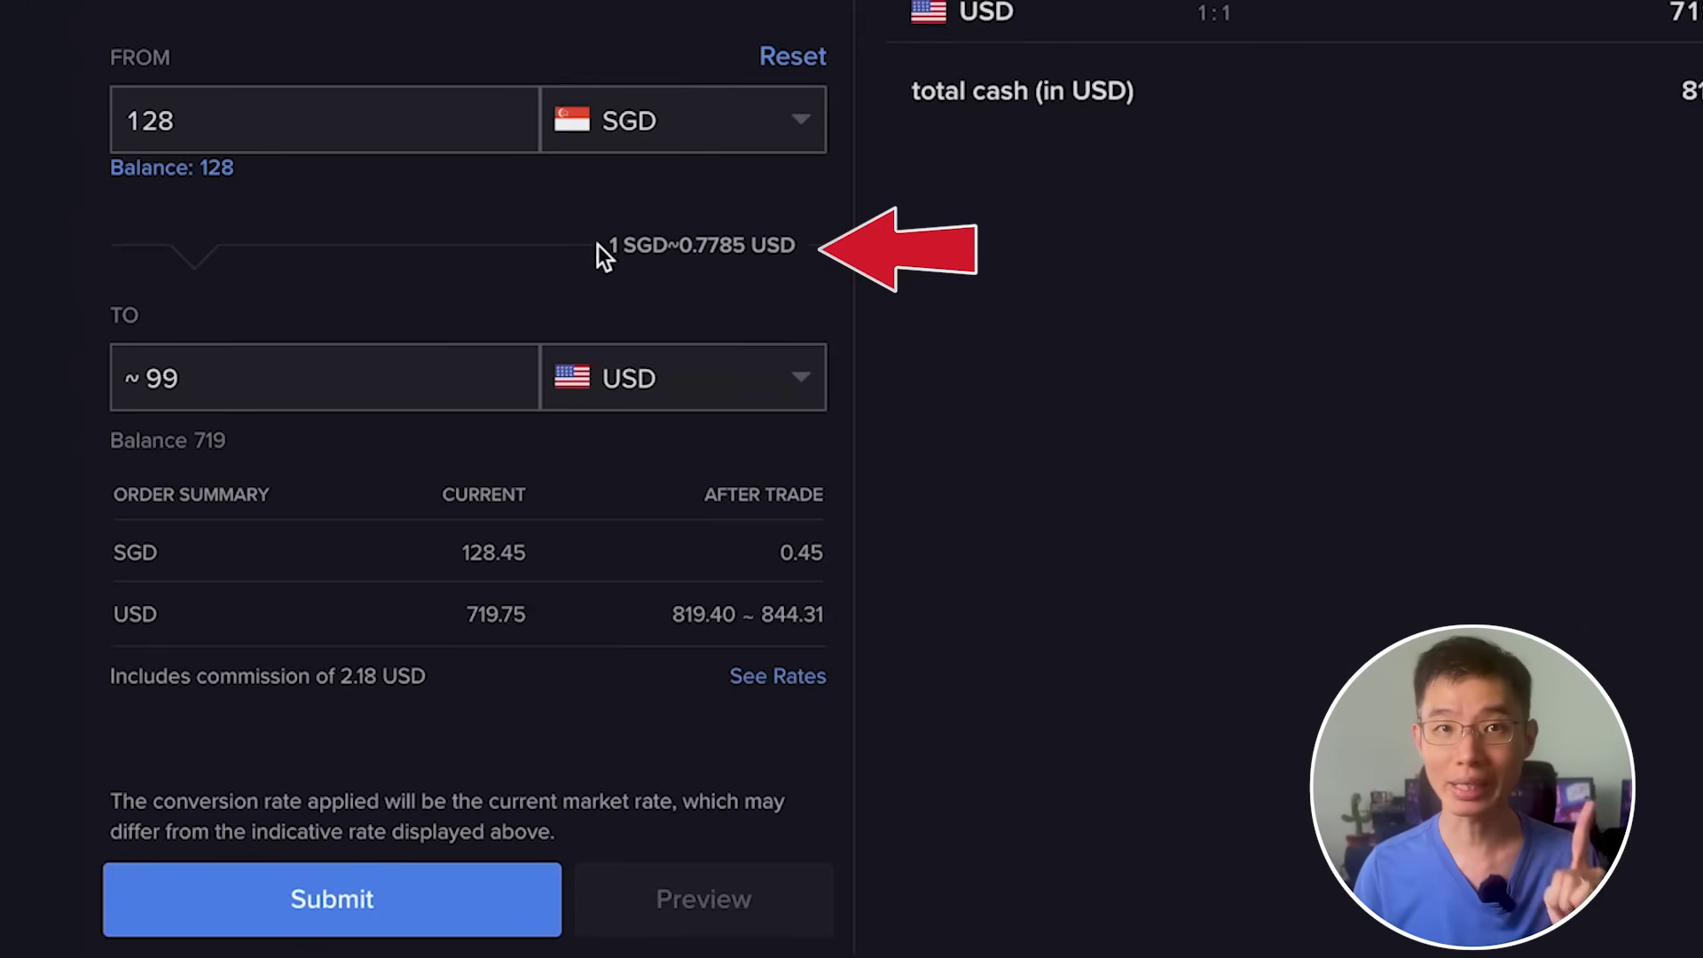
drag(599, 246, 791, 245)
Enter 1000 Singapore Dollars in Google's converter to get 778.46 USD.
click(771, 242)
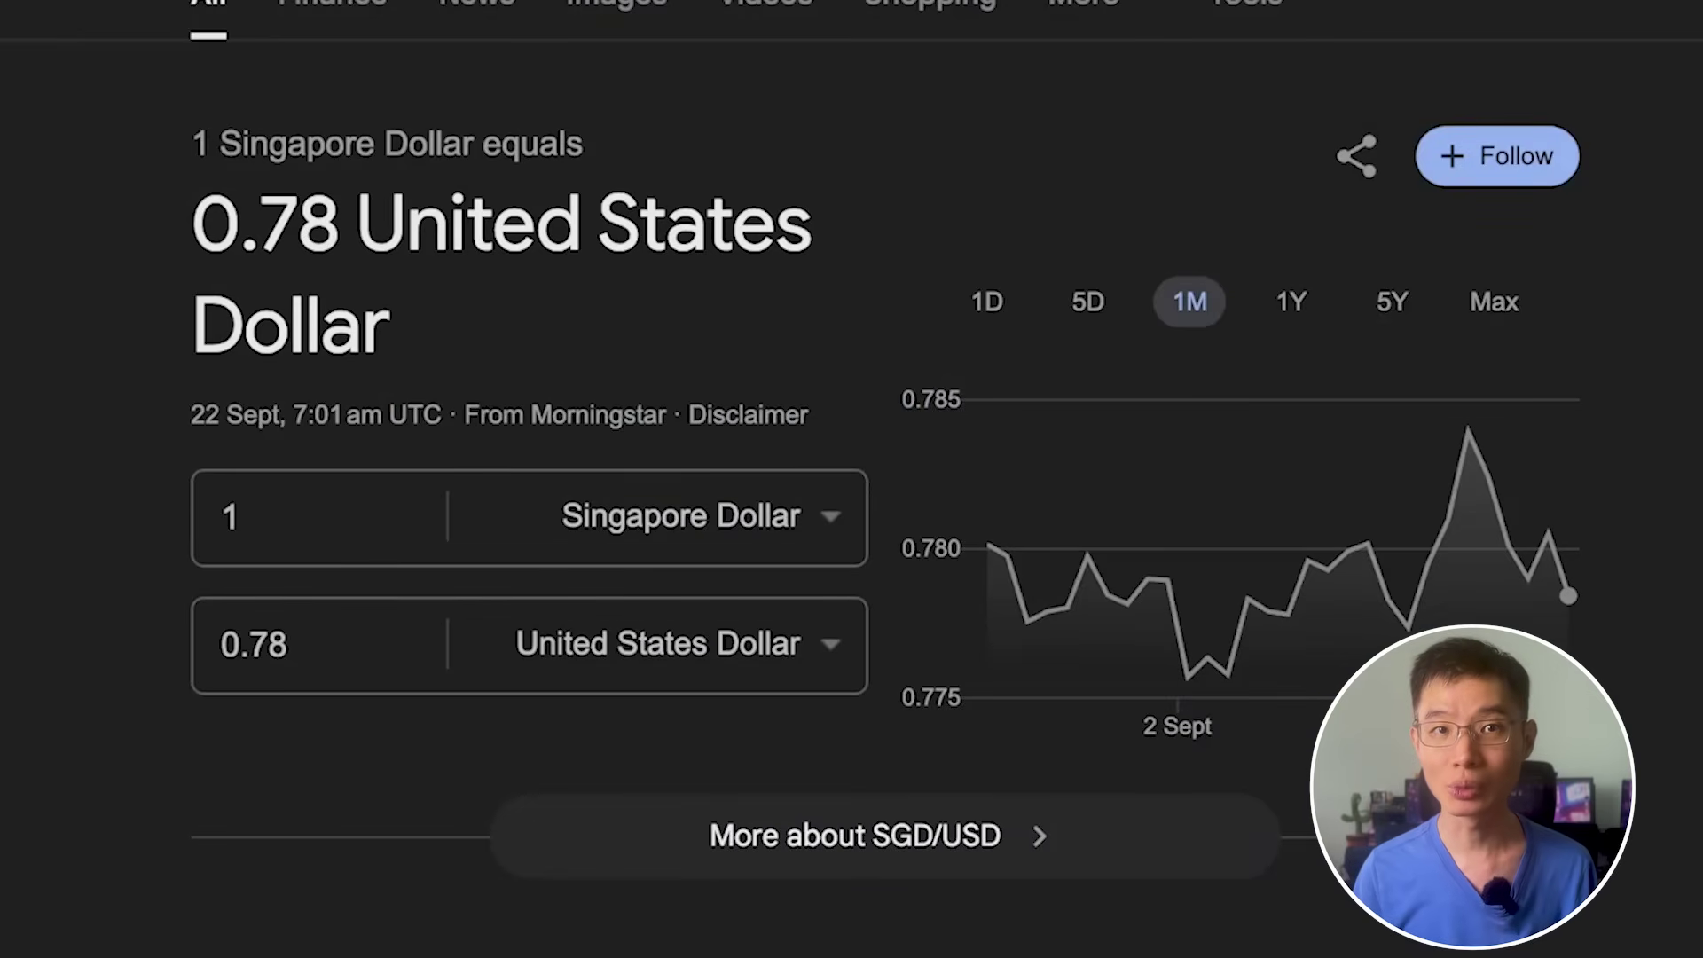
click(280, 505)
text(000)
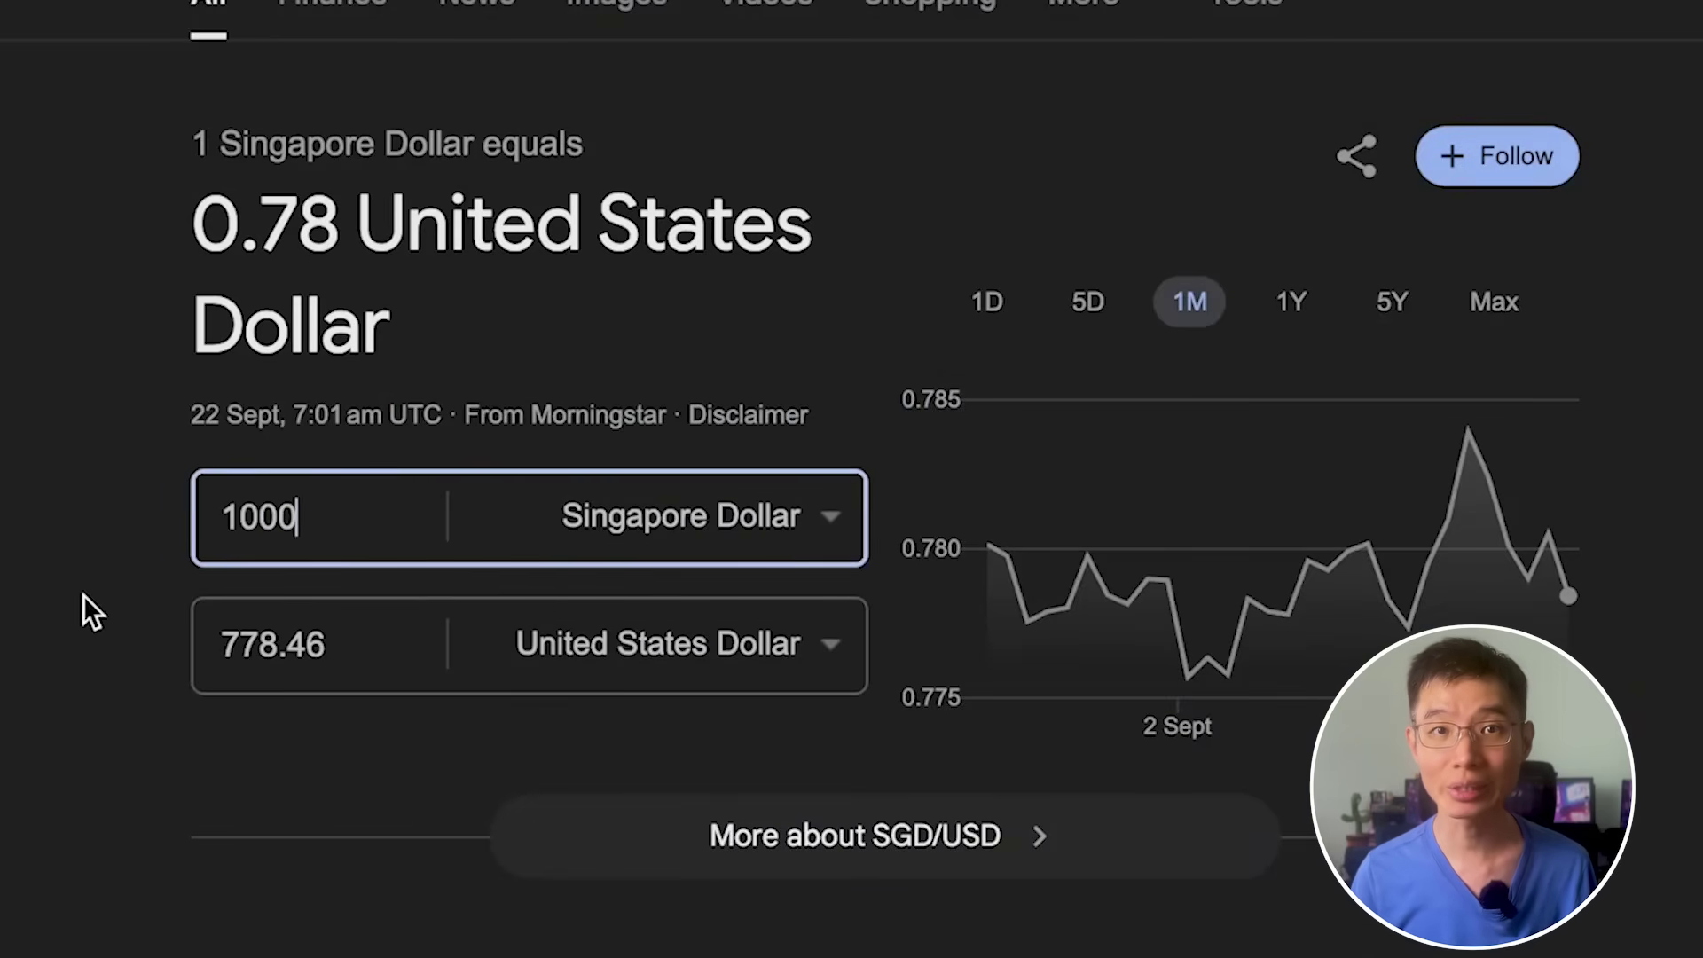
click(84, 604)
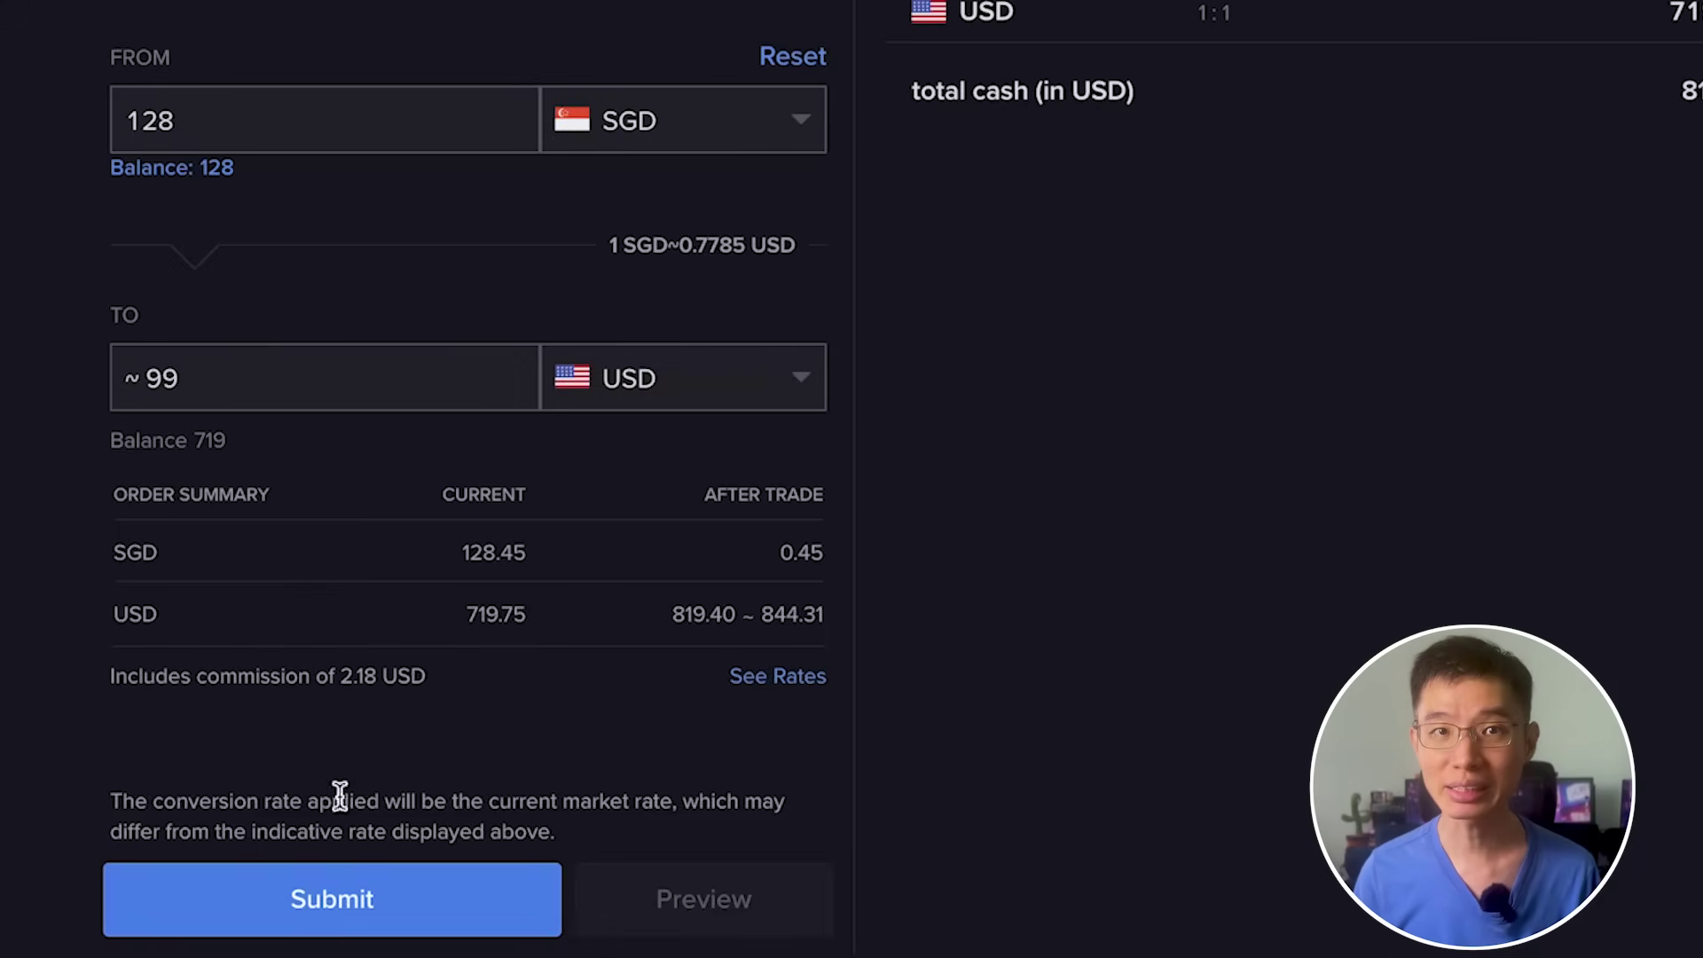
Submit the 128 SGD to USD conversion, leaving 0.45 SGD and 817.19 USD.
click(350, 901)
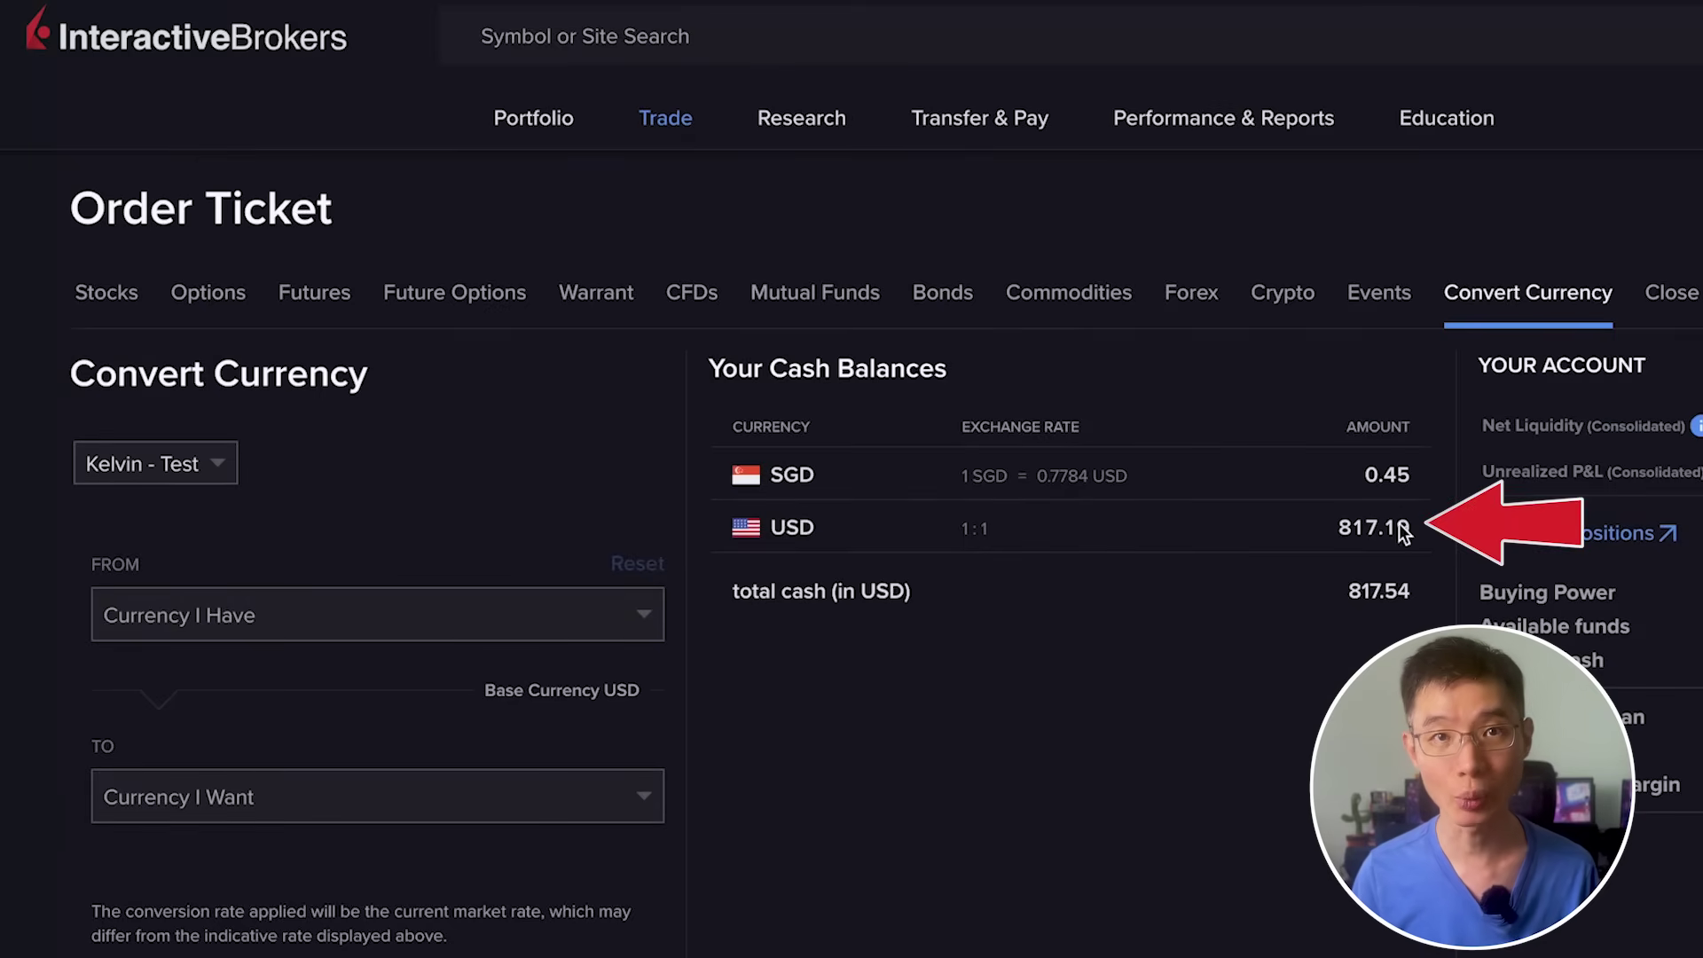
click(665, 124)
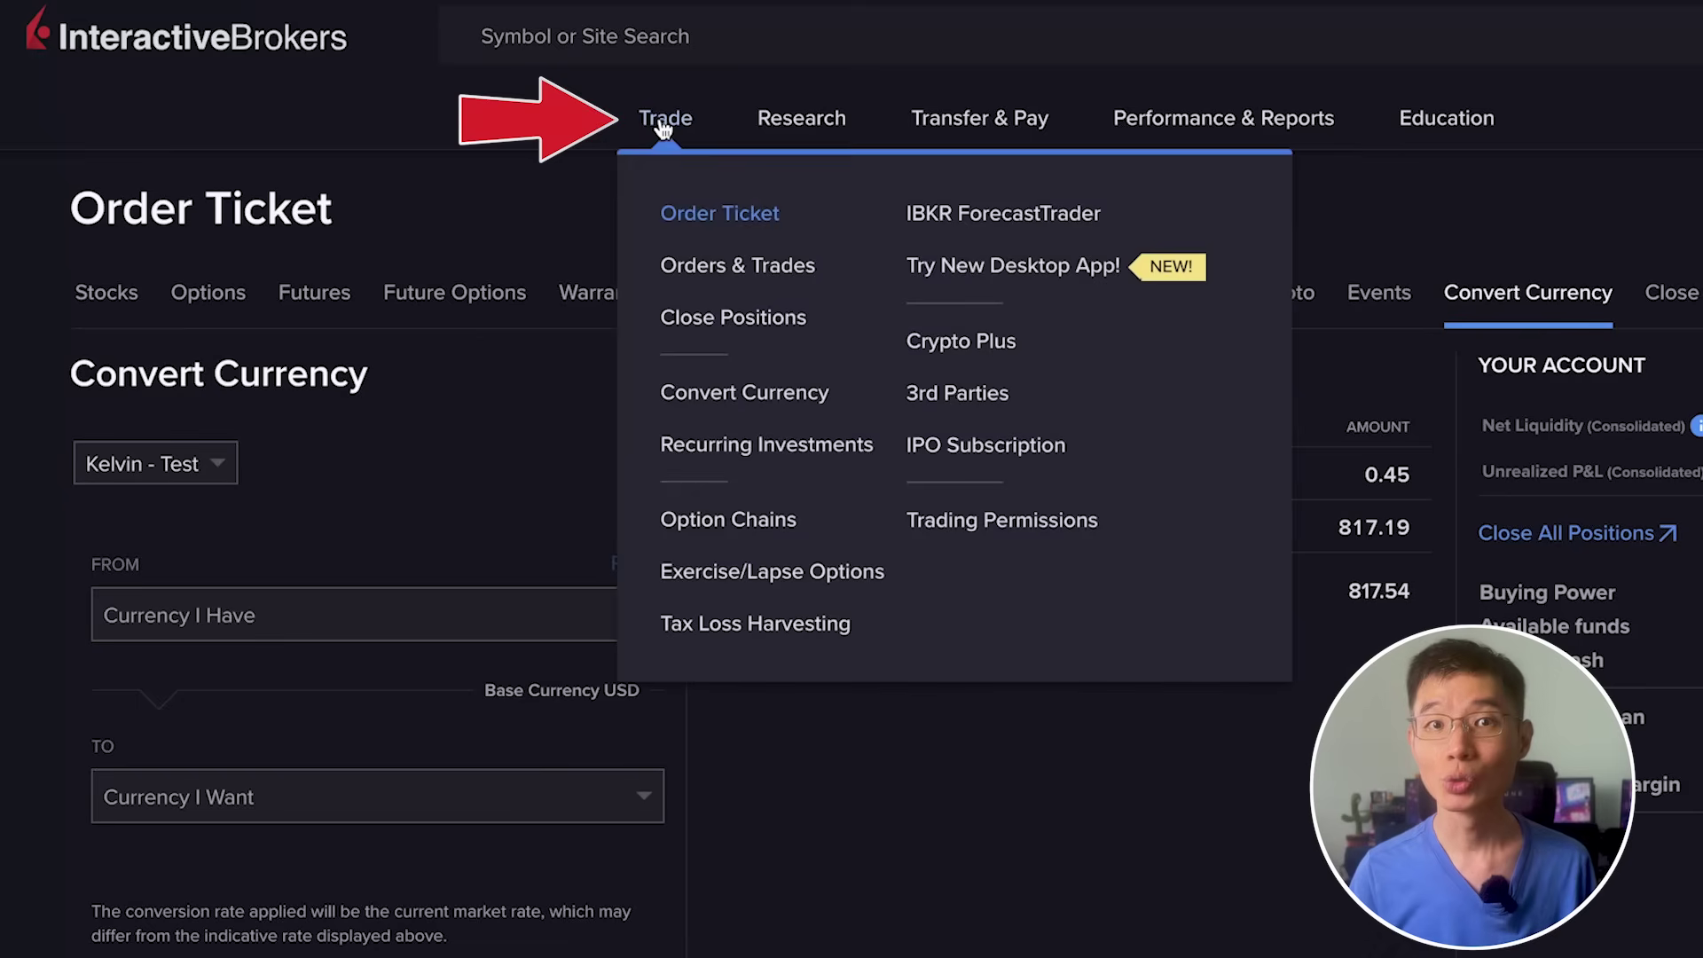
Review the USD.SGD conversion fill under Orders & Trades' Trades list.
click(743, 270)
click(445, 298)
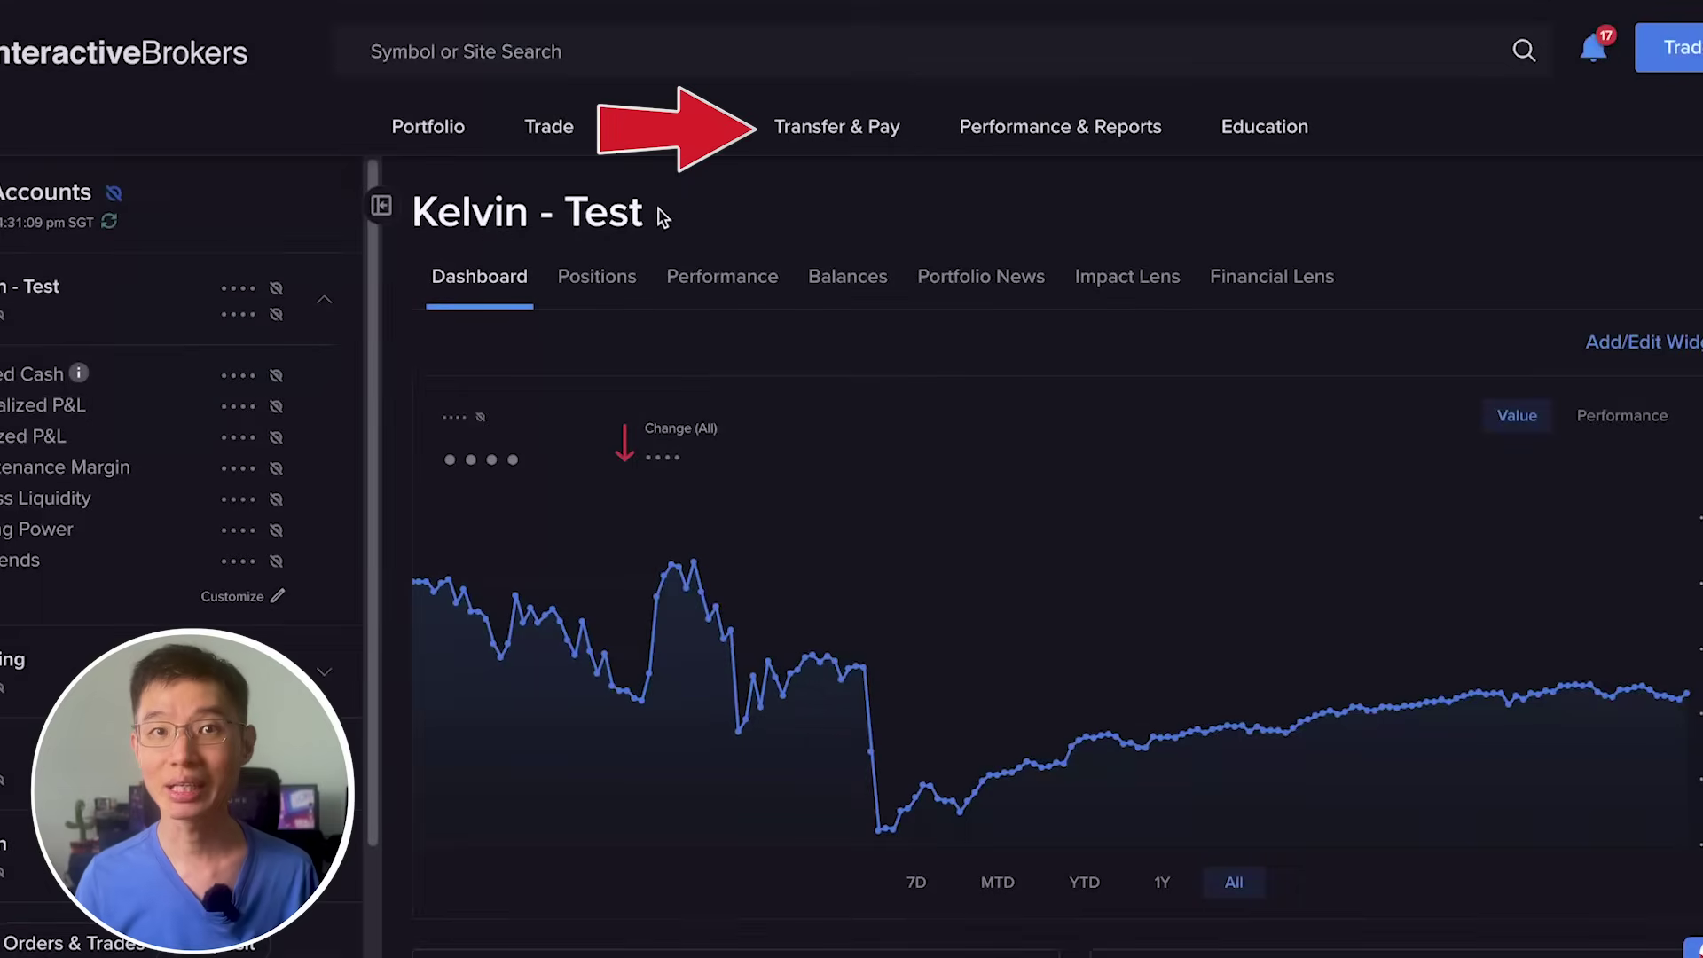
Start an SGD 100 deposit using the saved eGIRO-DBS Bank Ltd method.
mouse_move(821, 133)
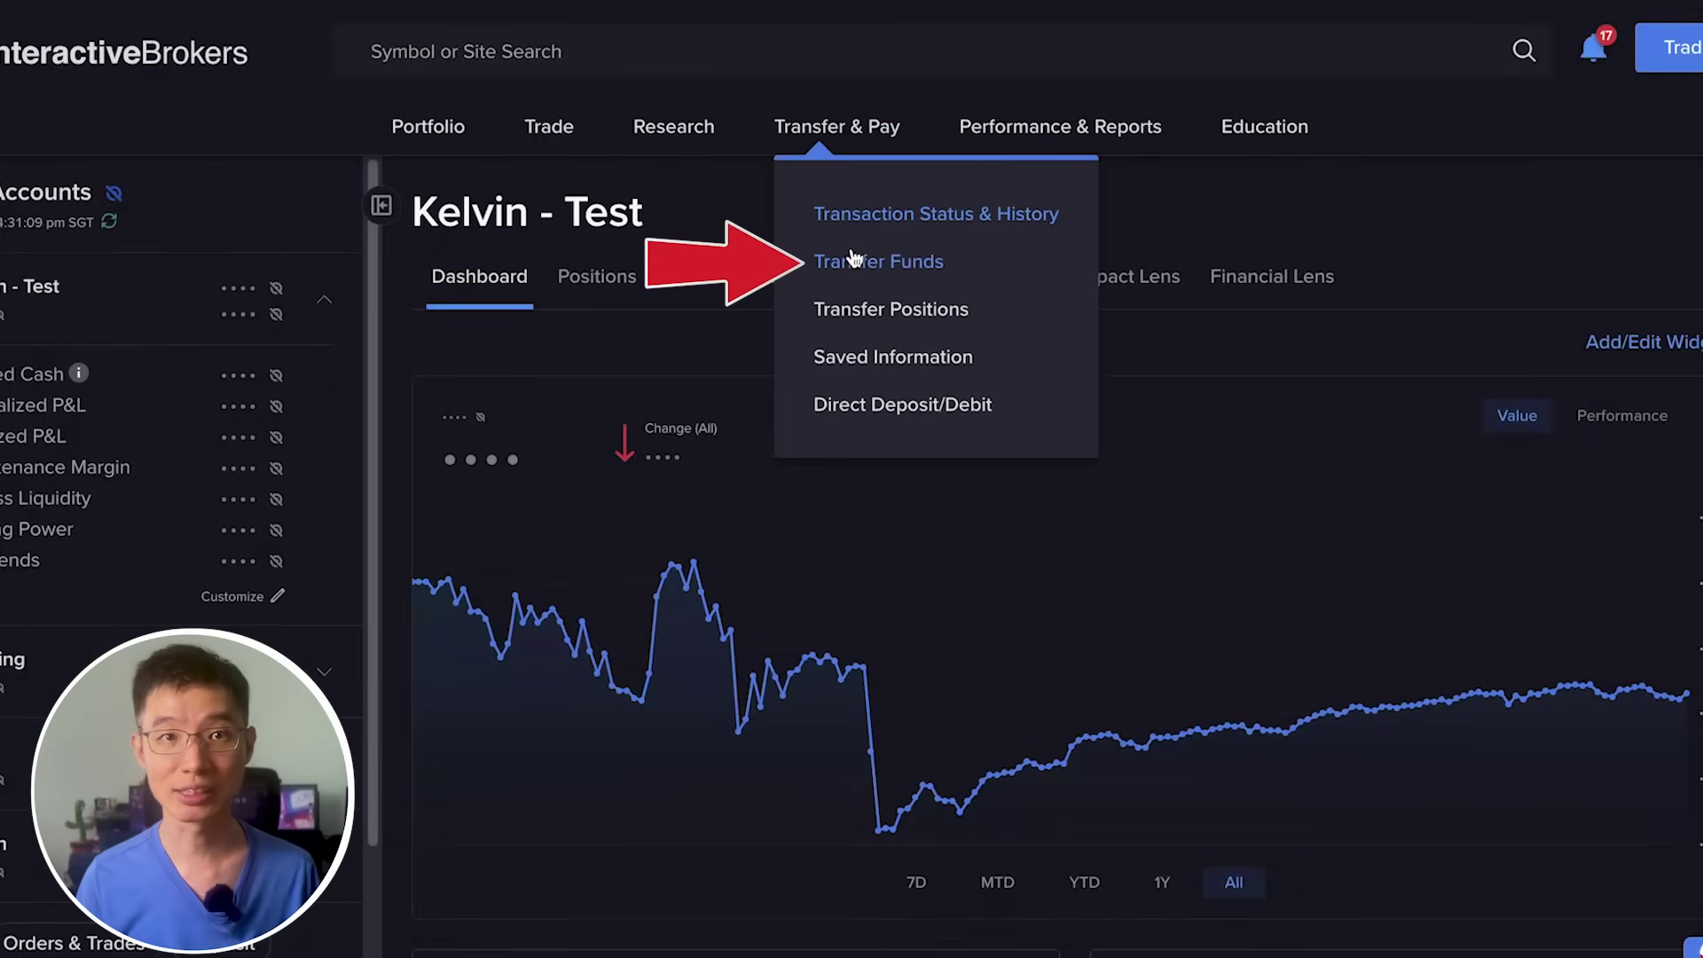
click(838, 257)
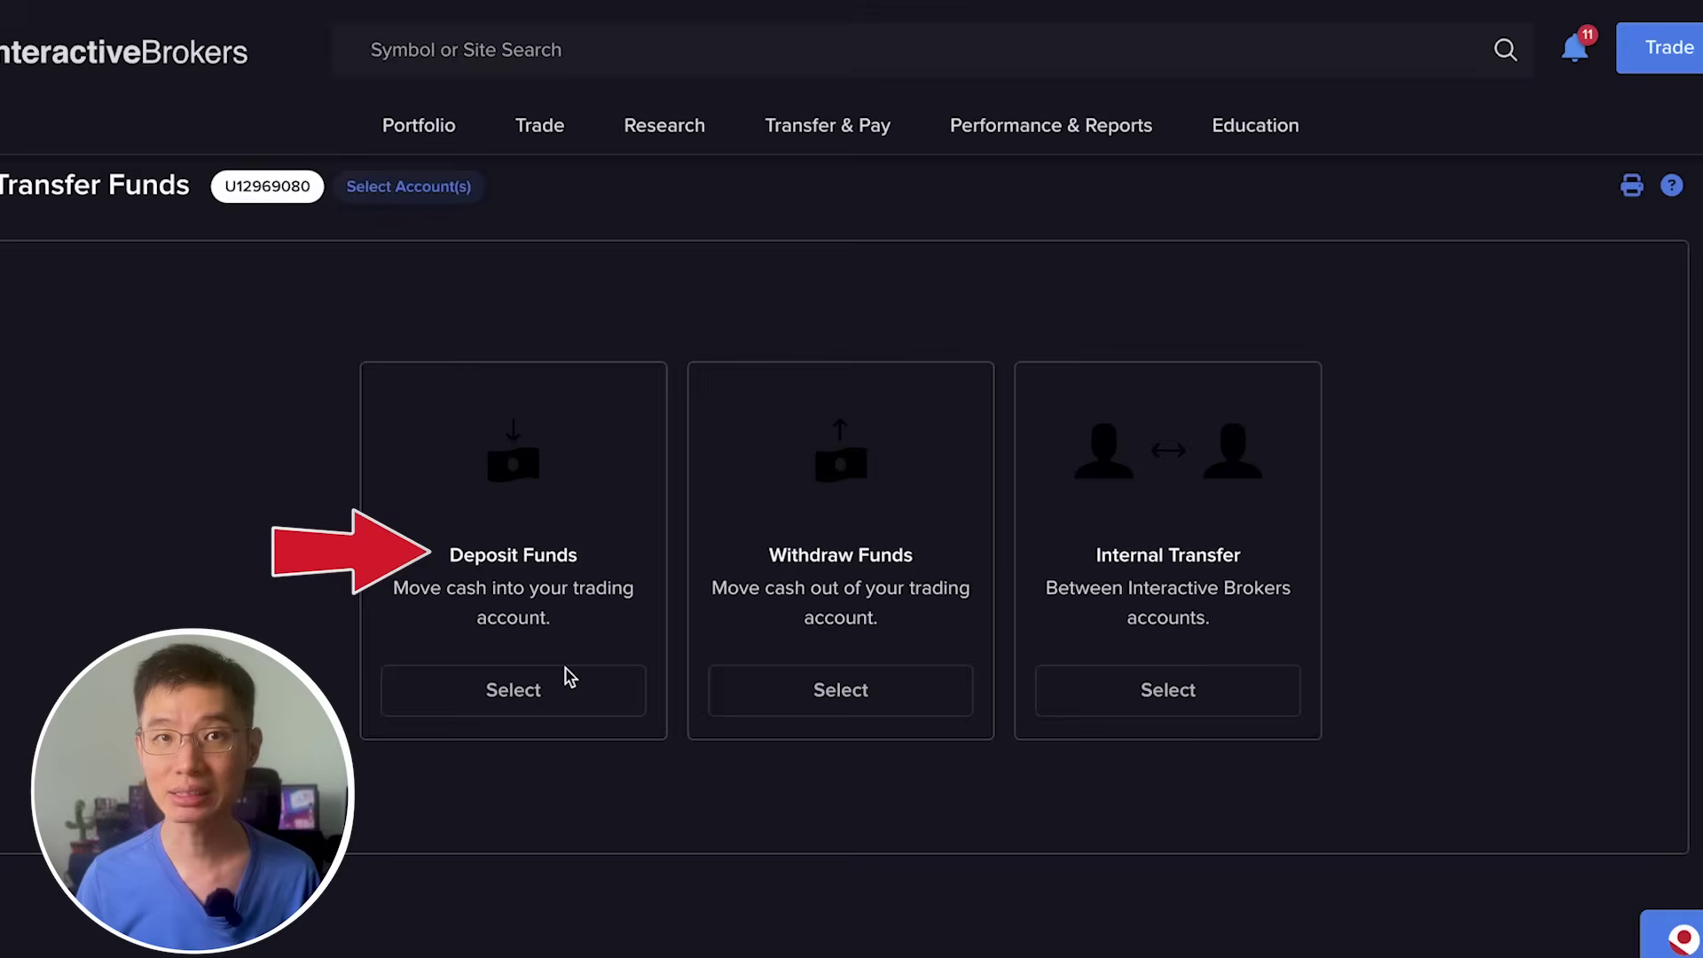
click(569, 677)
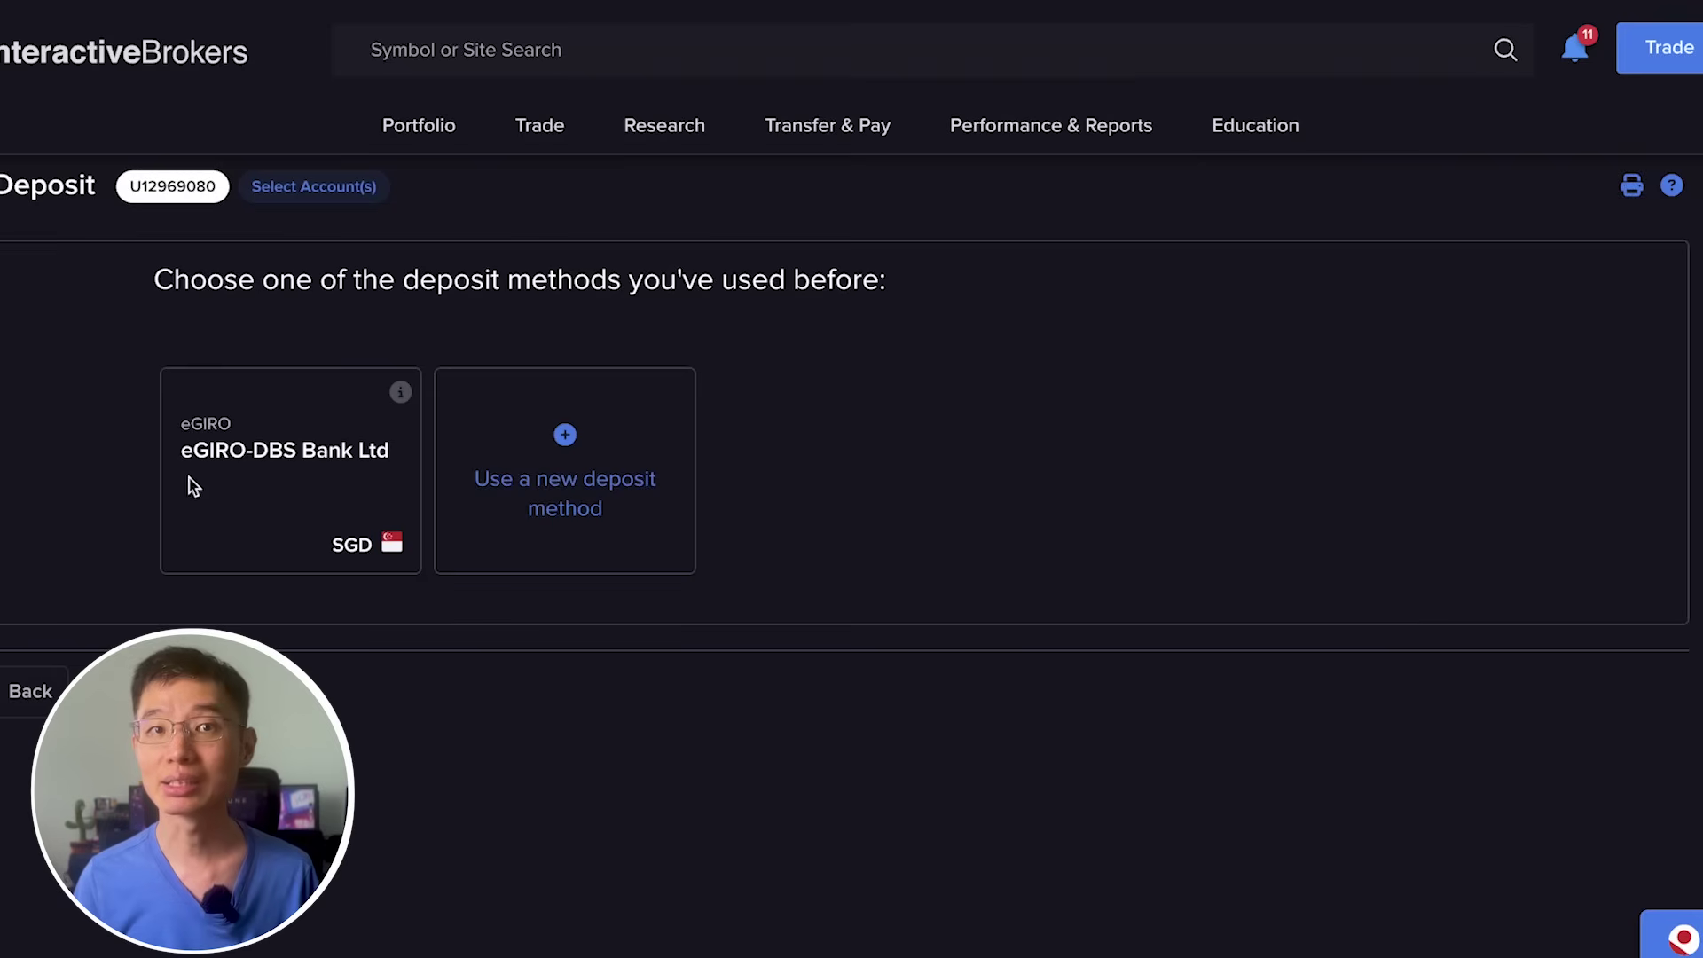
click(298, 469)
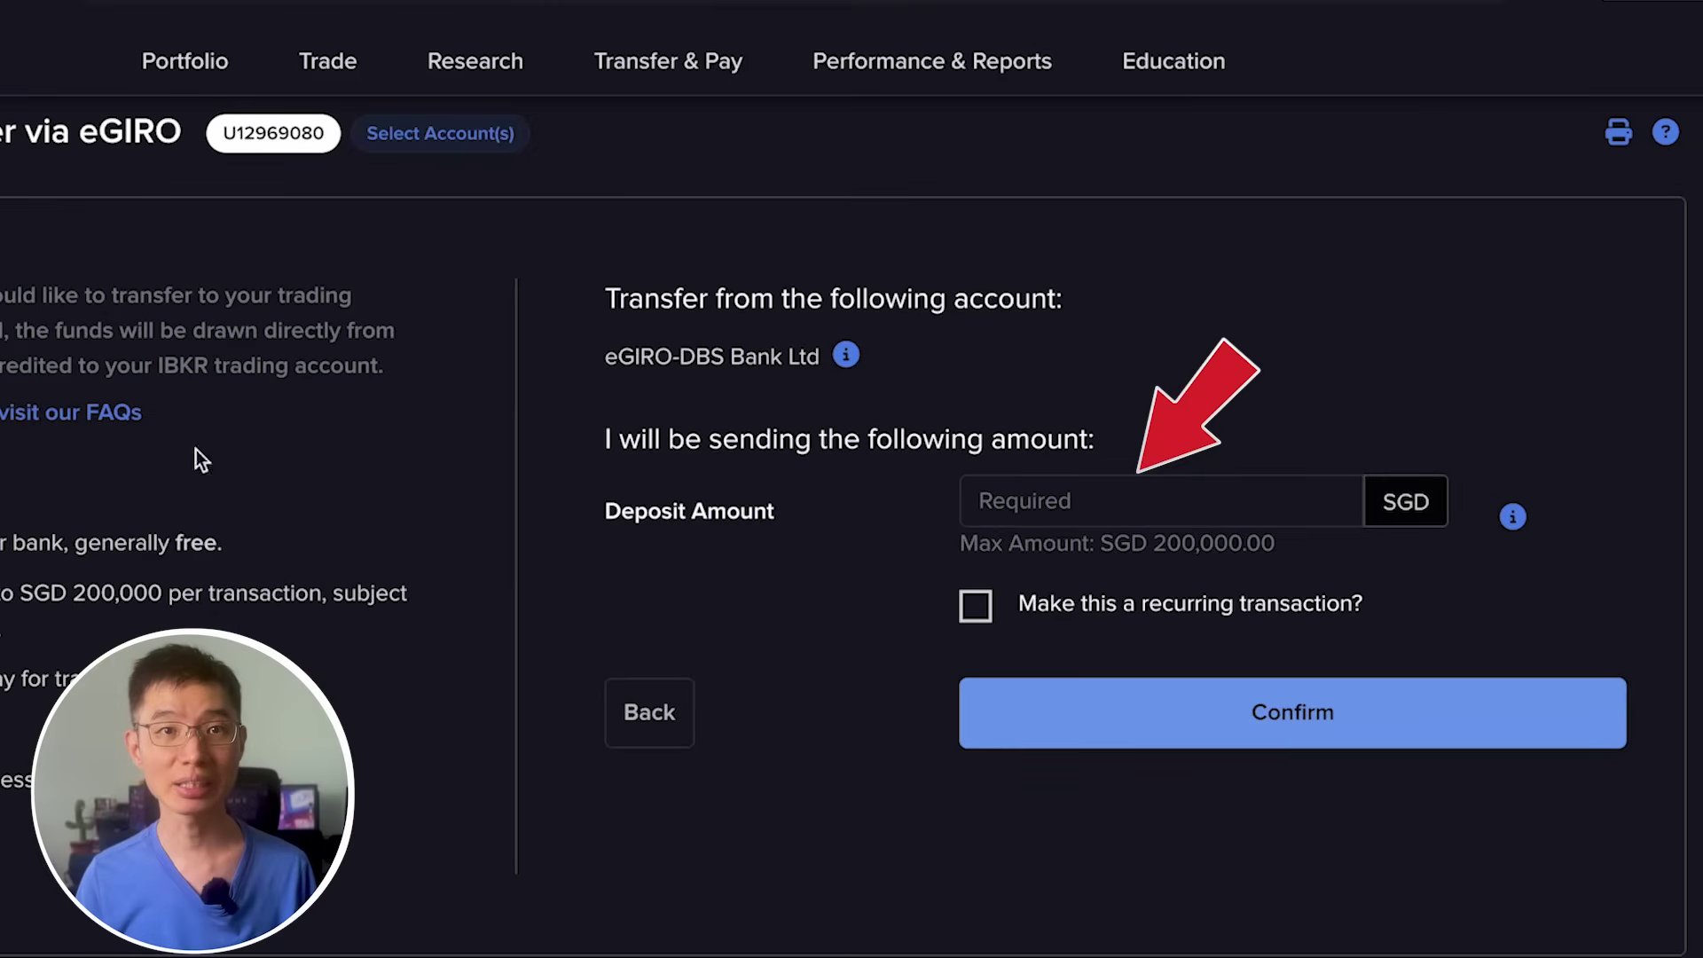
click(1126, 499)
text(100)
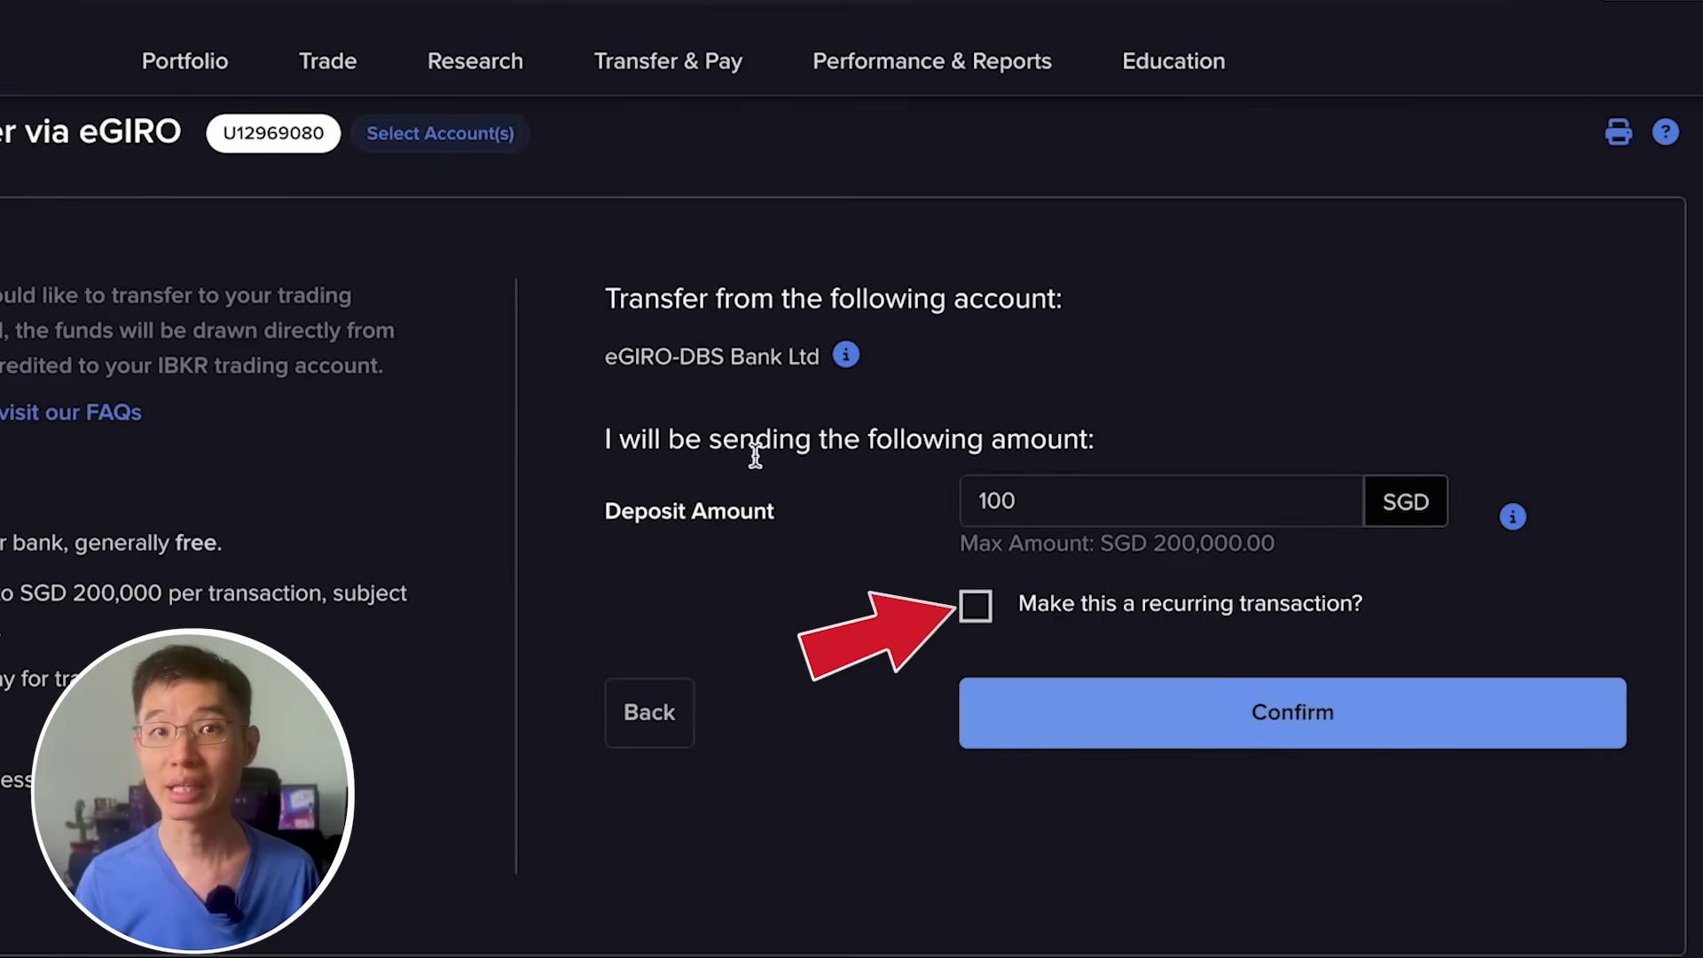
Make it a monthly recurring deposit 'SGD100 recurring transfer' starting 10/09/2025 and confirm.
click(976, 606)
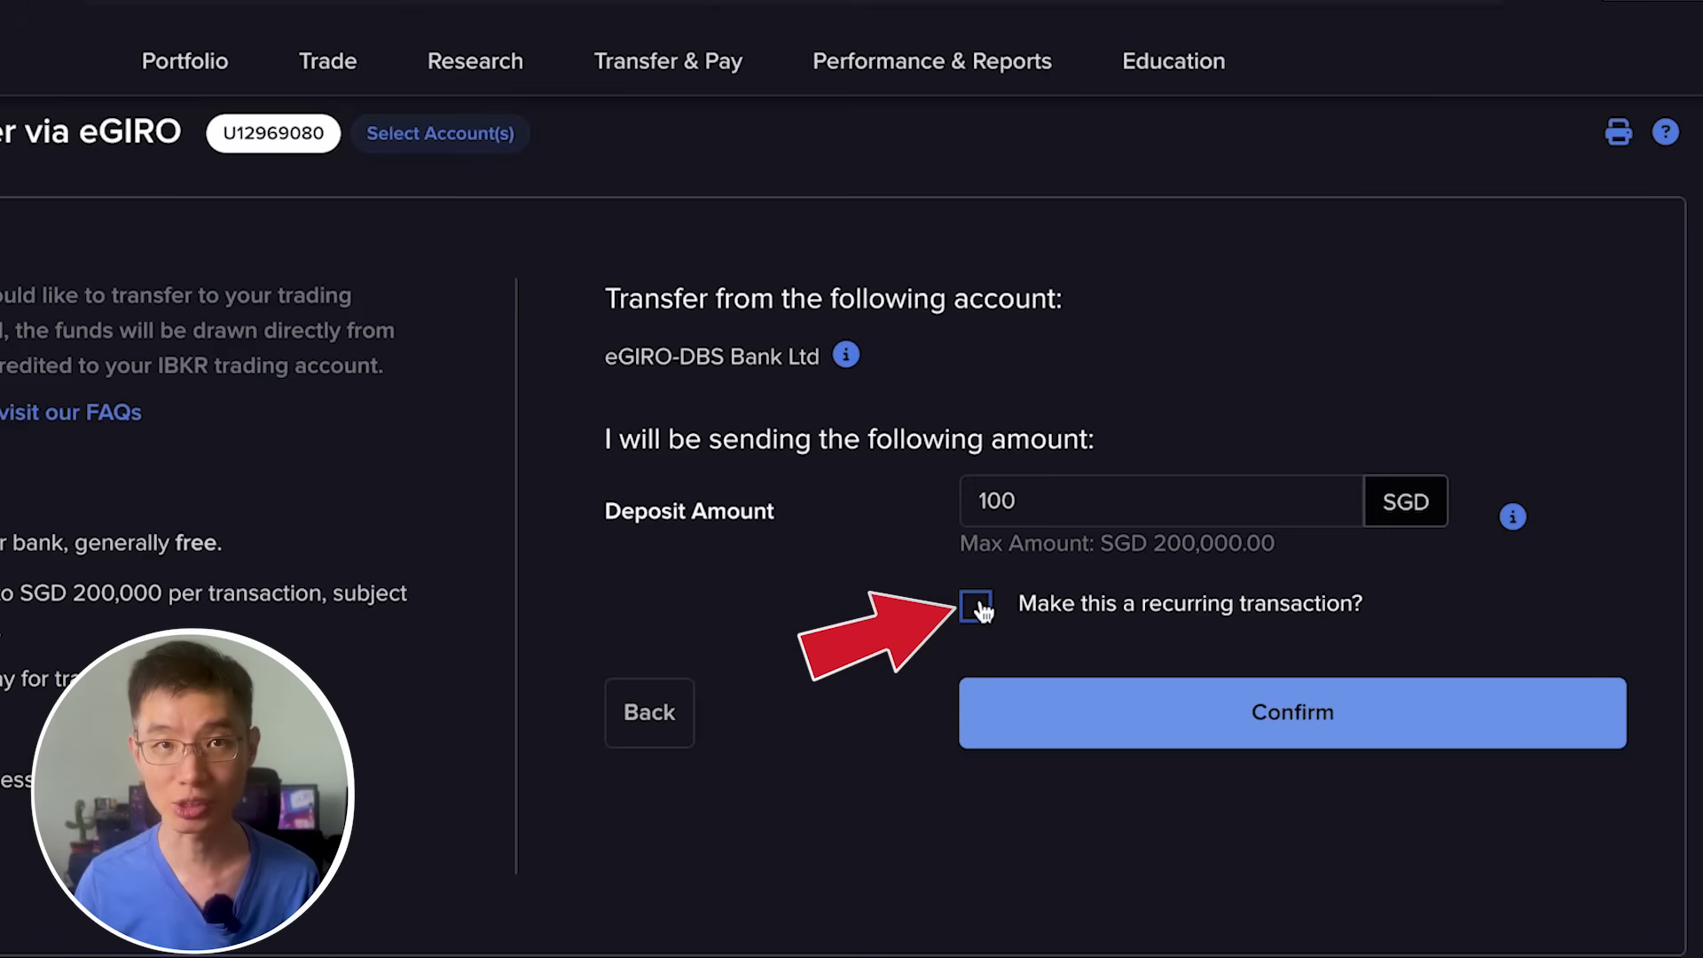
scroll(979, 609, down, 1)
scroll(981, 608, down, 3)
click(1020, 484)
text(SGD100 recurring transfer)
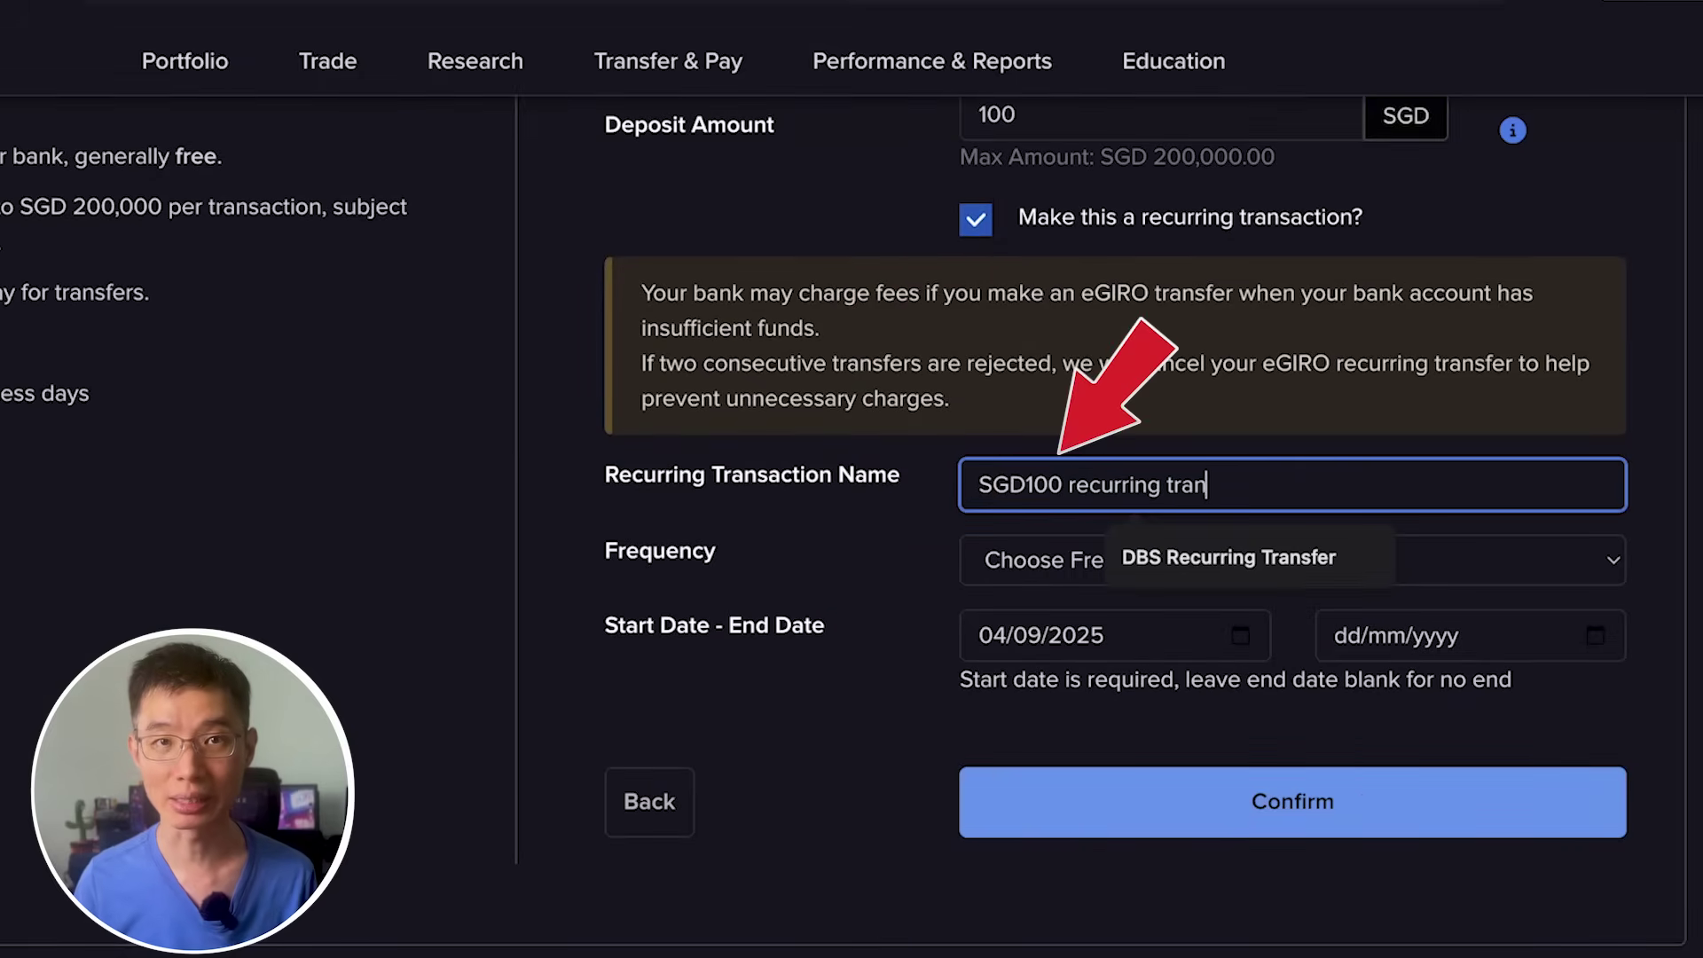
click(1051, 559)
click(1041, 604)
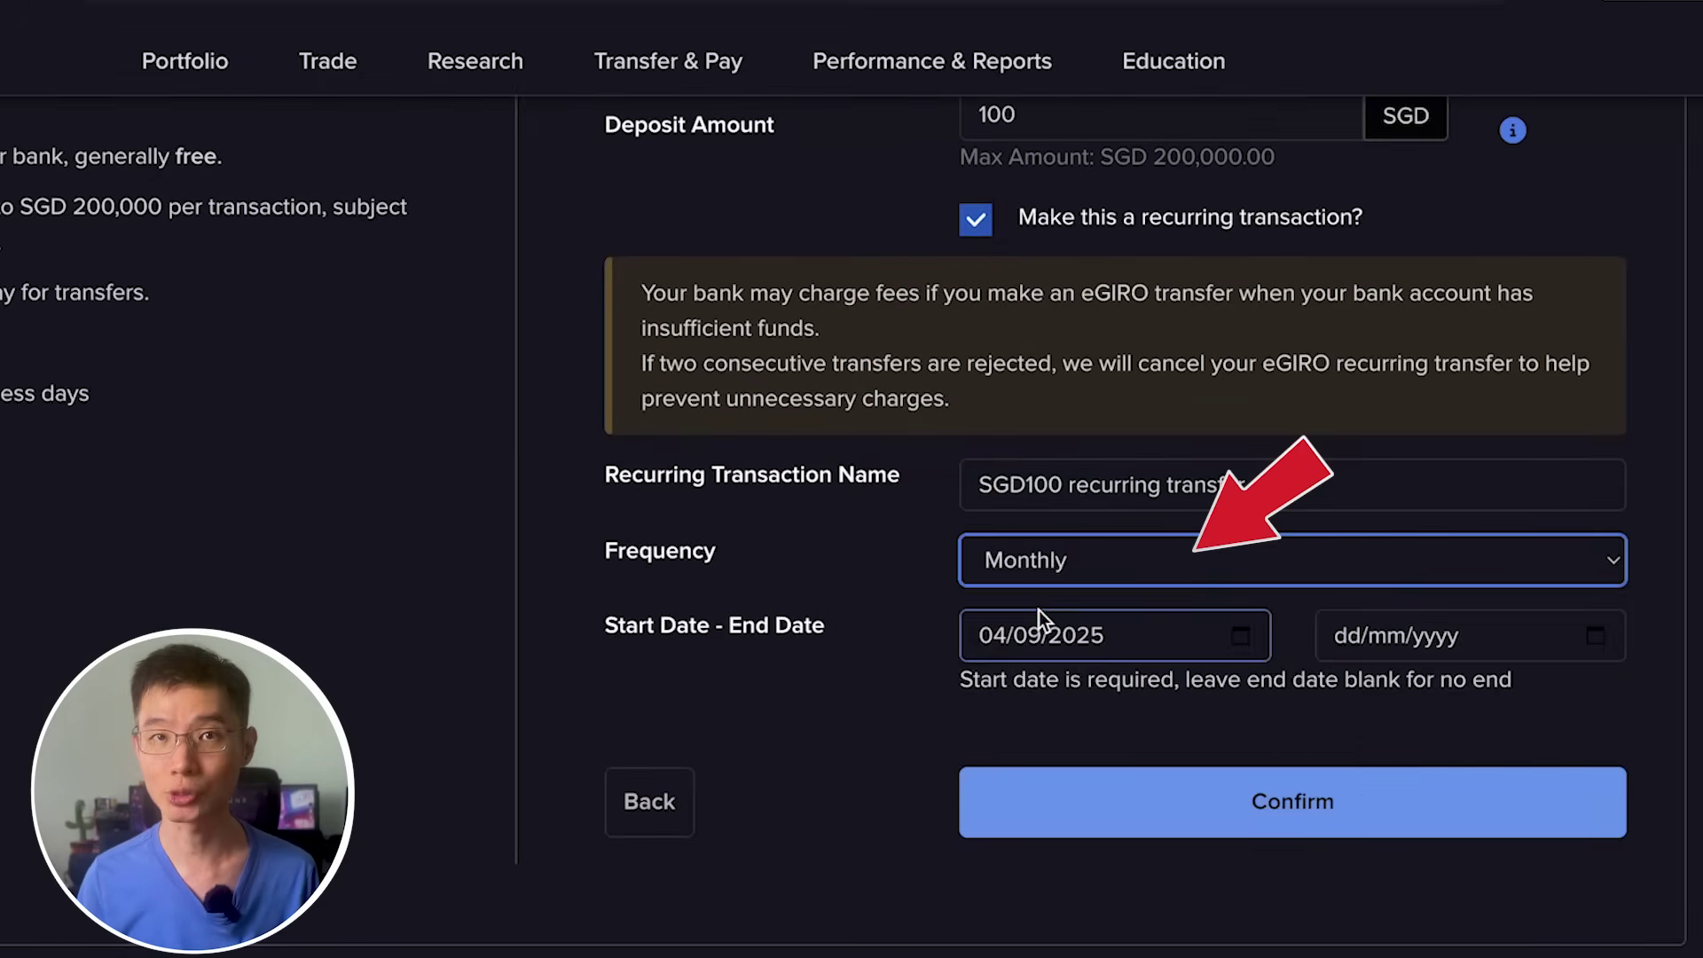
click(1025, 636)
text(10)
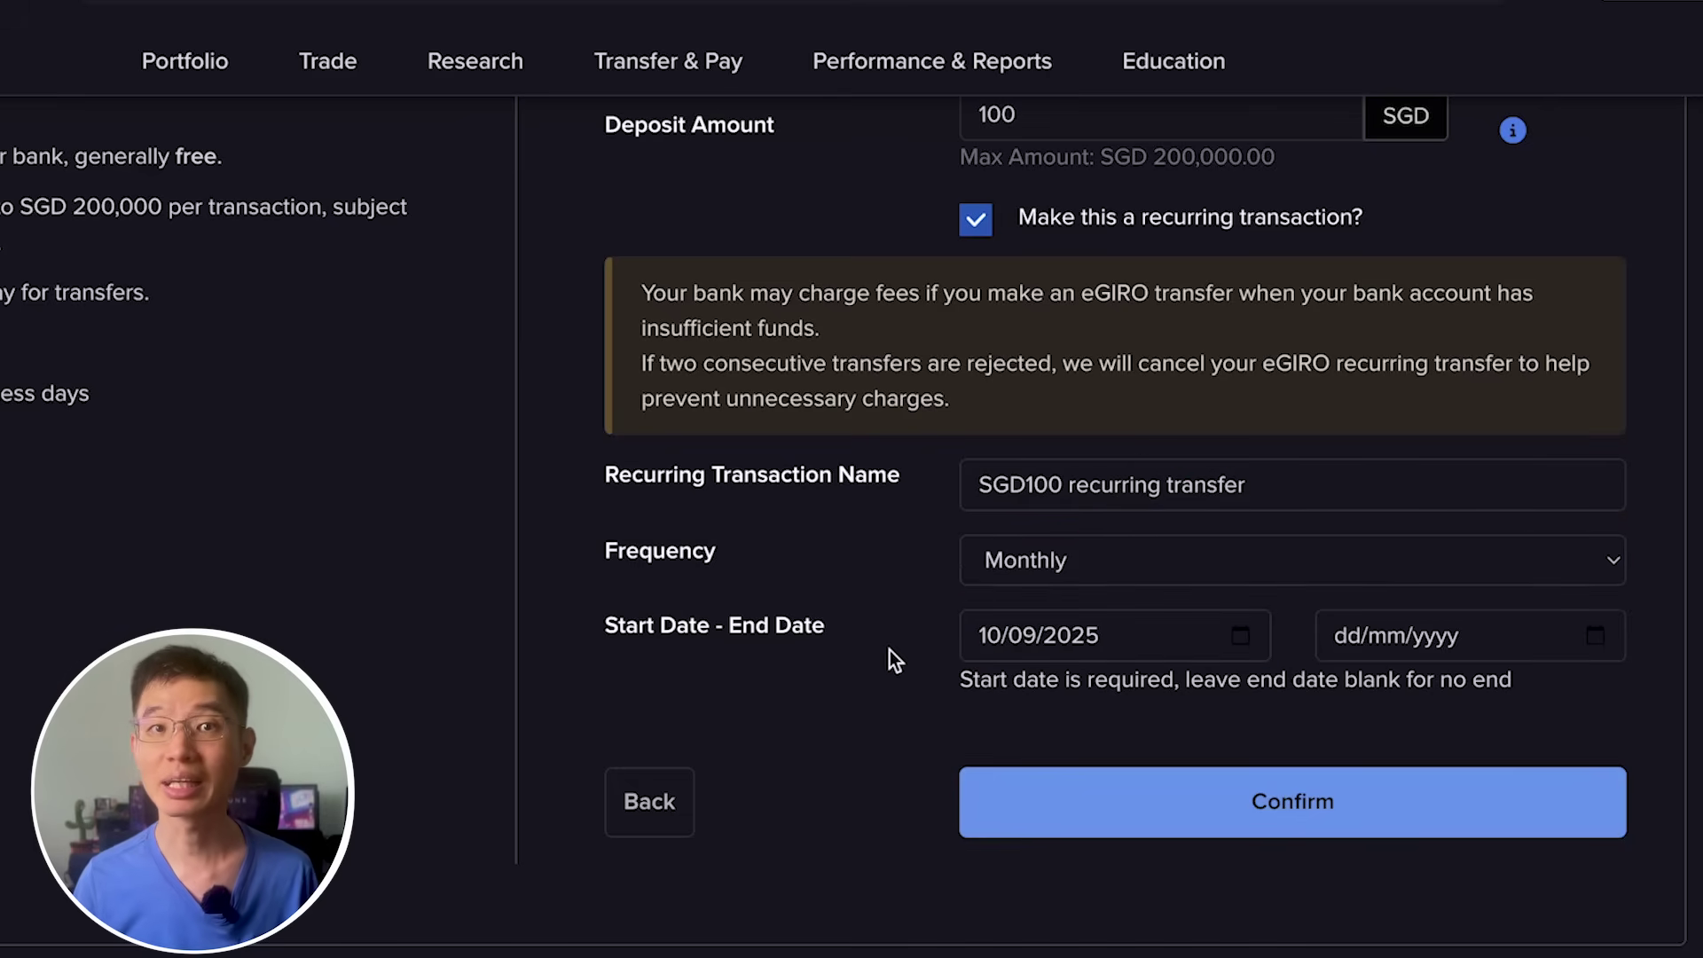
click(1070, 825)
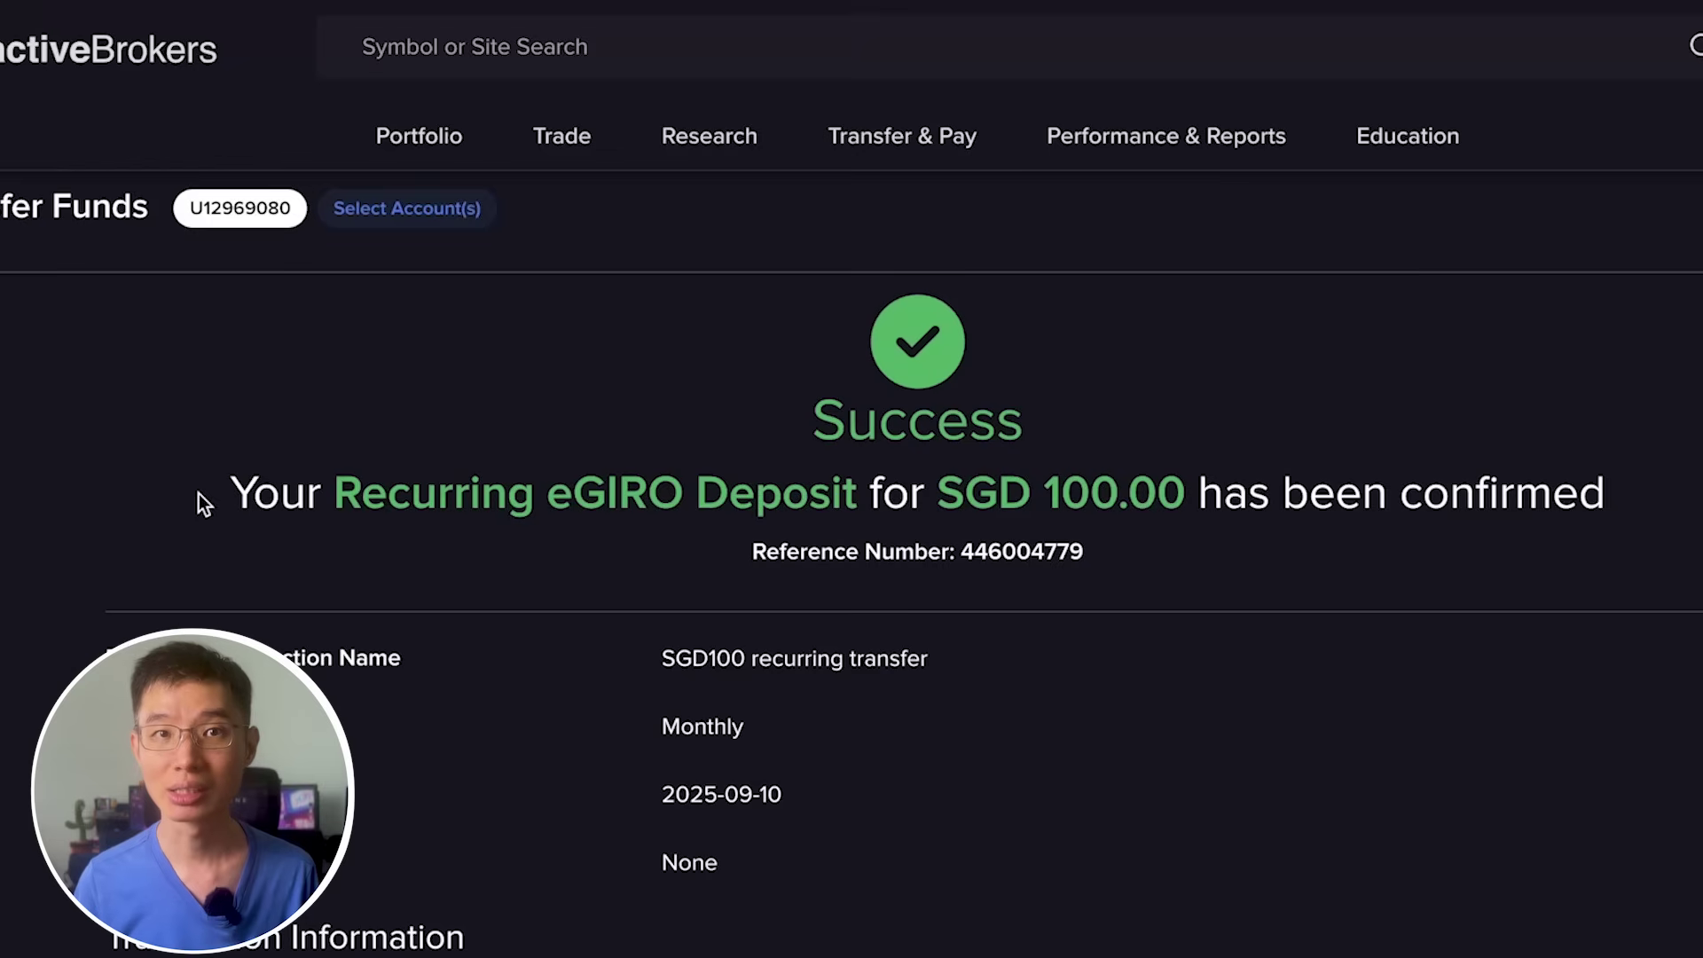
Open Saved Information to see 'SGD100 recurring transfer' under Recurring Transactions.
mouse_move(902, 137)
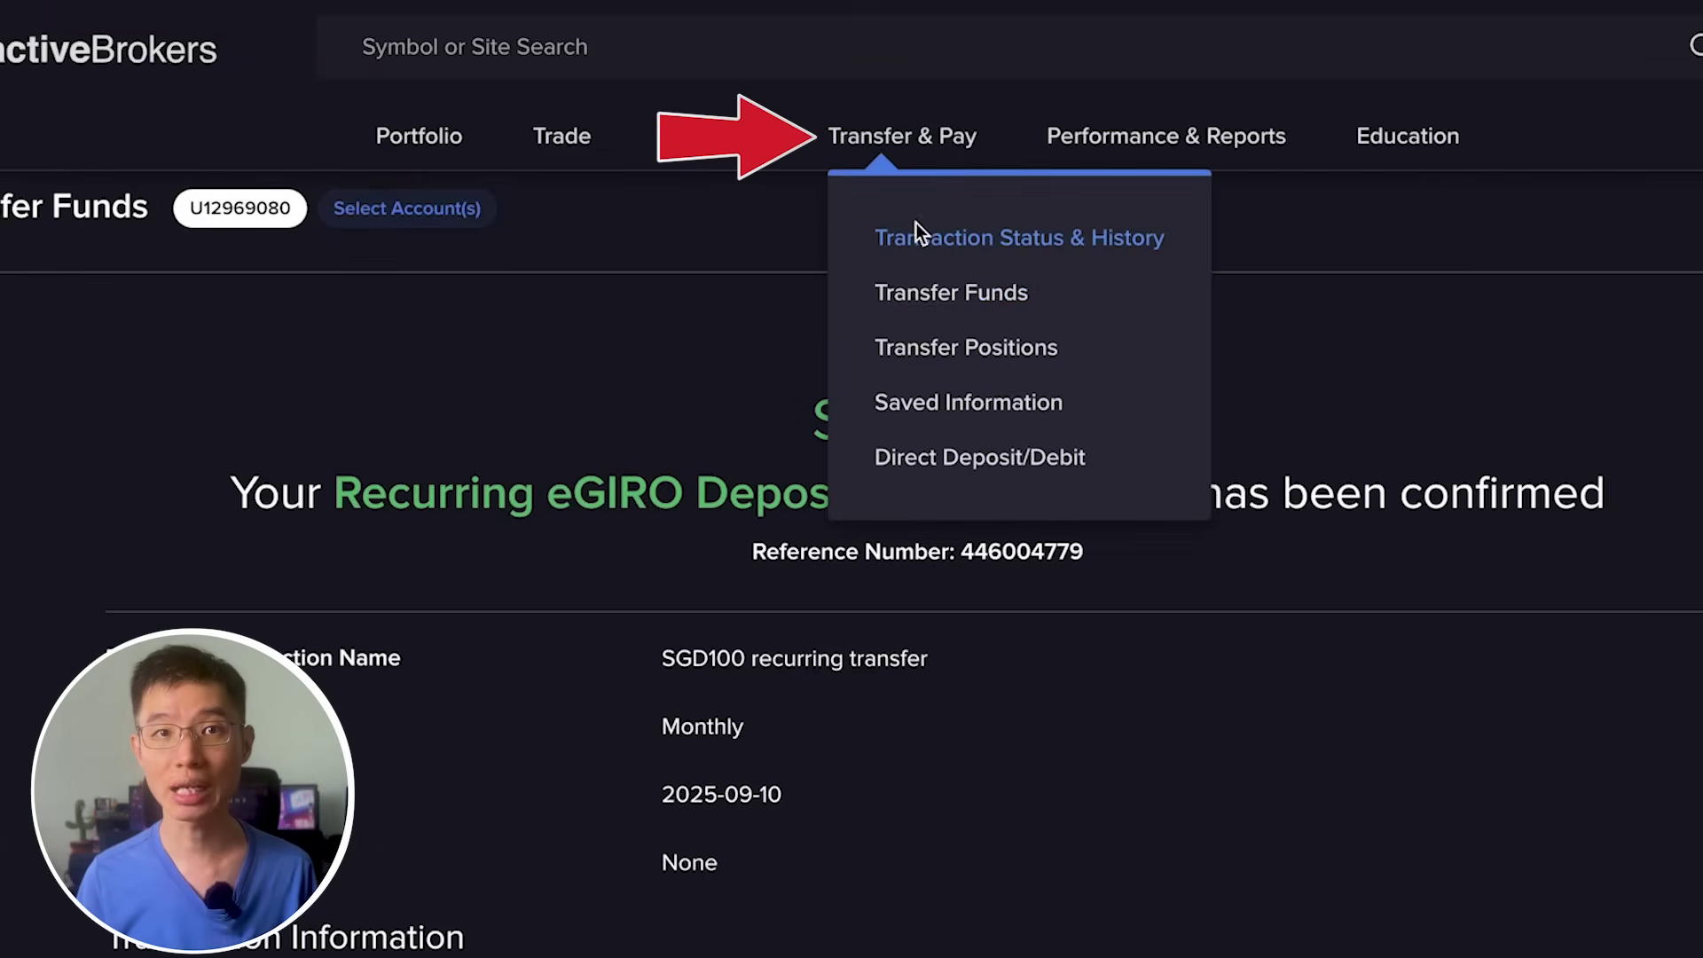
click(950, 404)
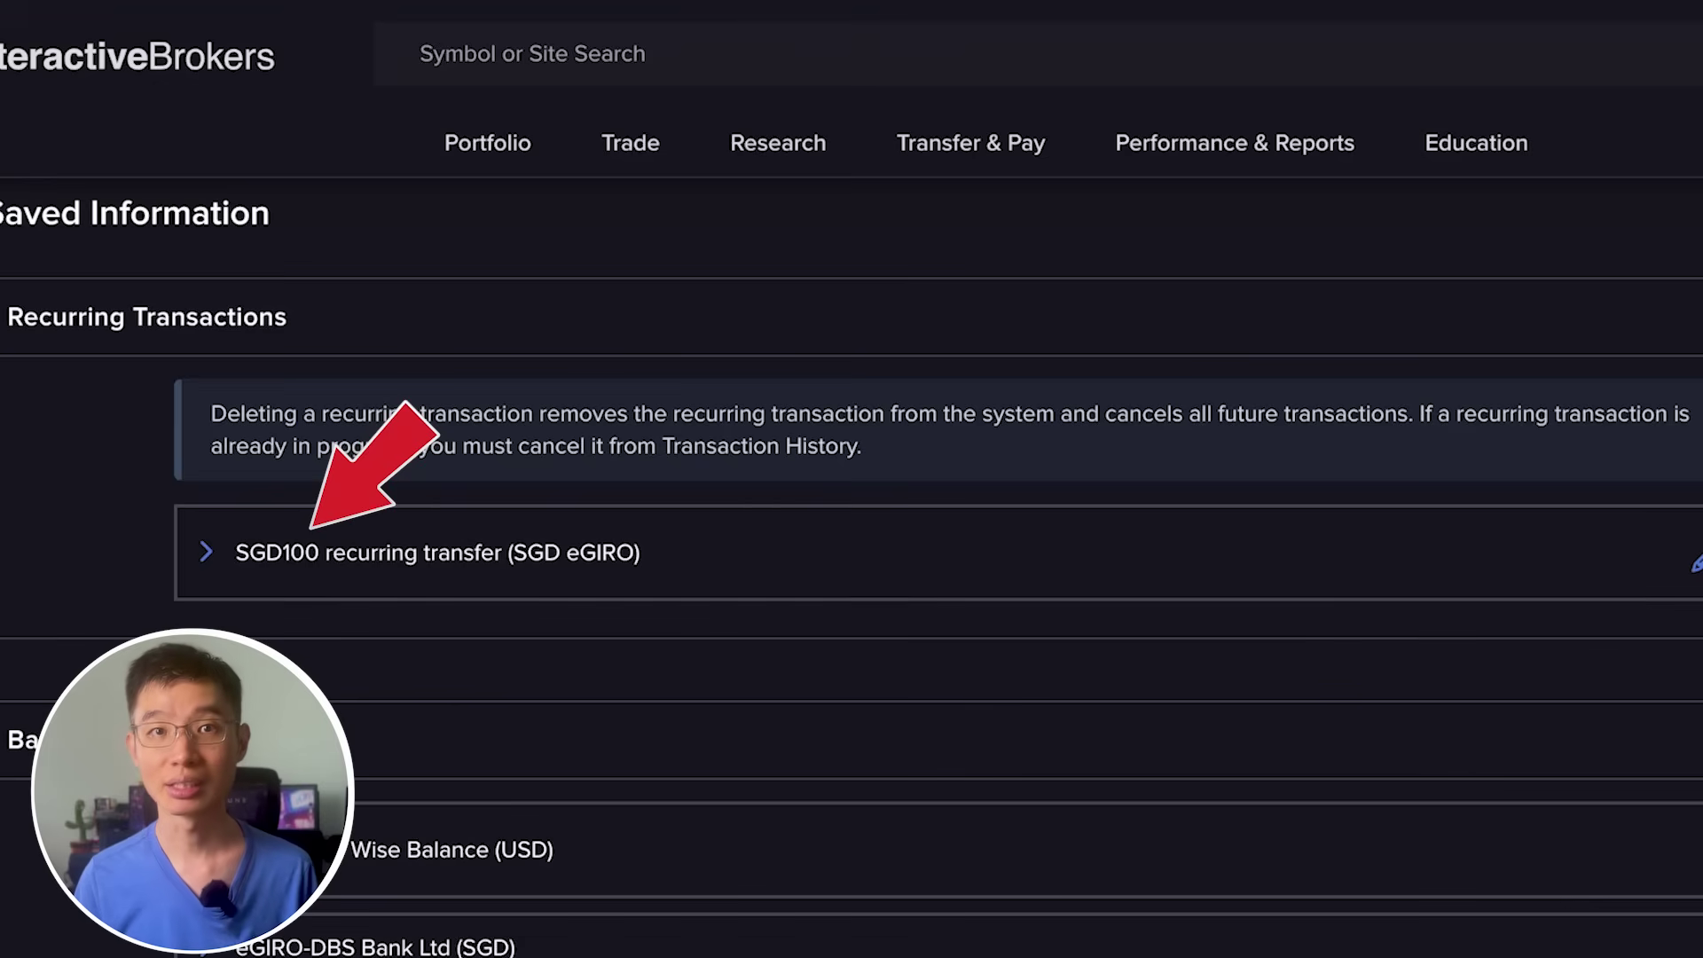
Create a new recurring investment and choose VWRA as the asset.
mouse_move(627, 152)
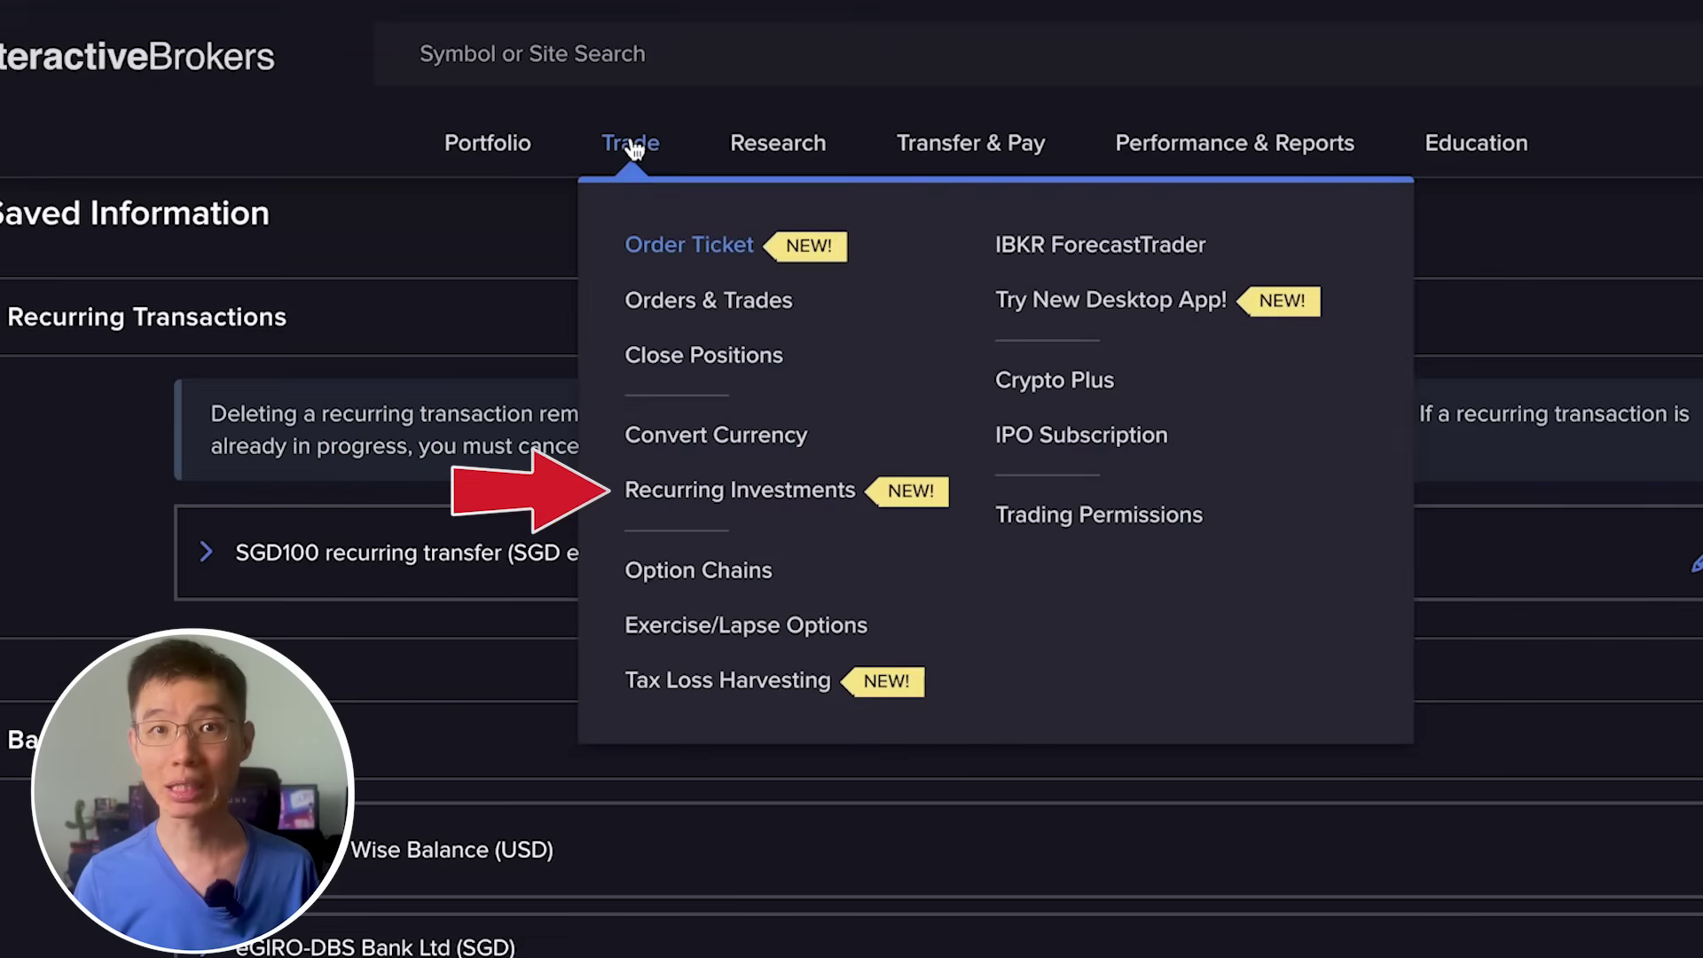
click(671, 501)
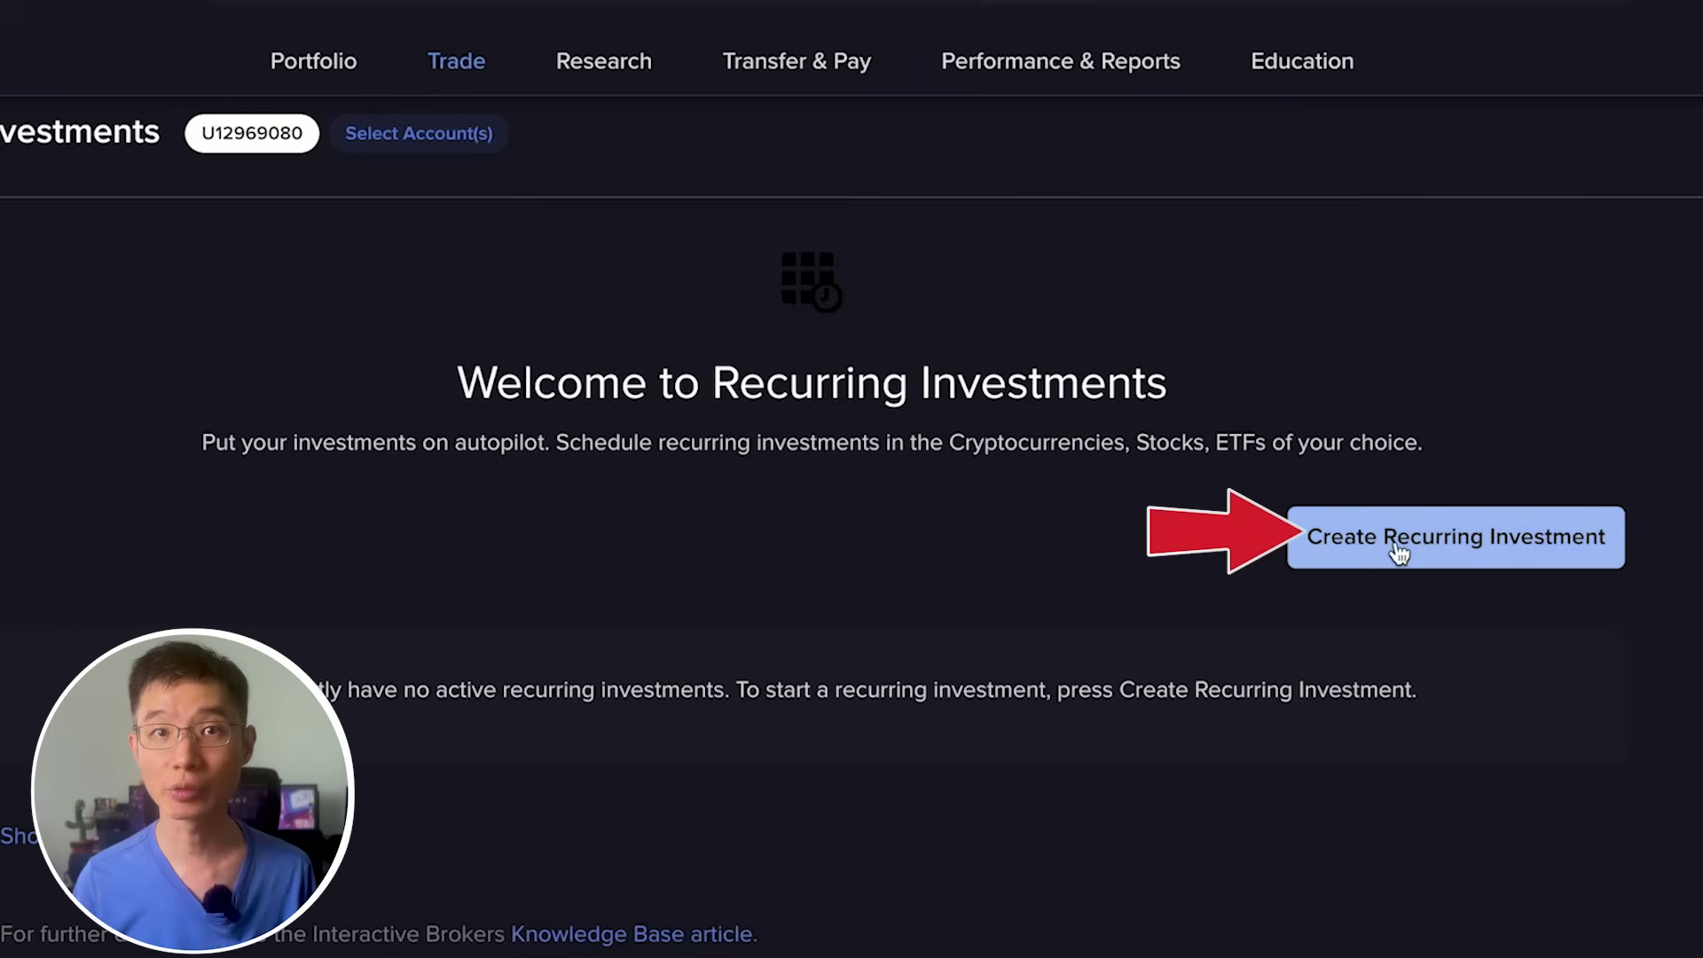
click(1399, 552)
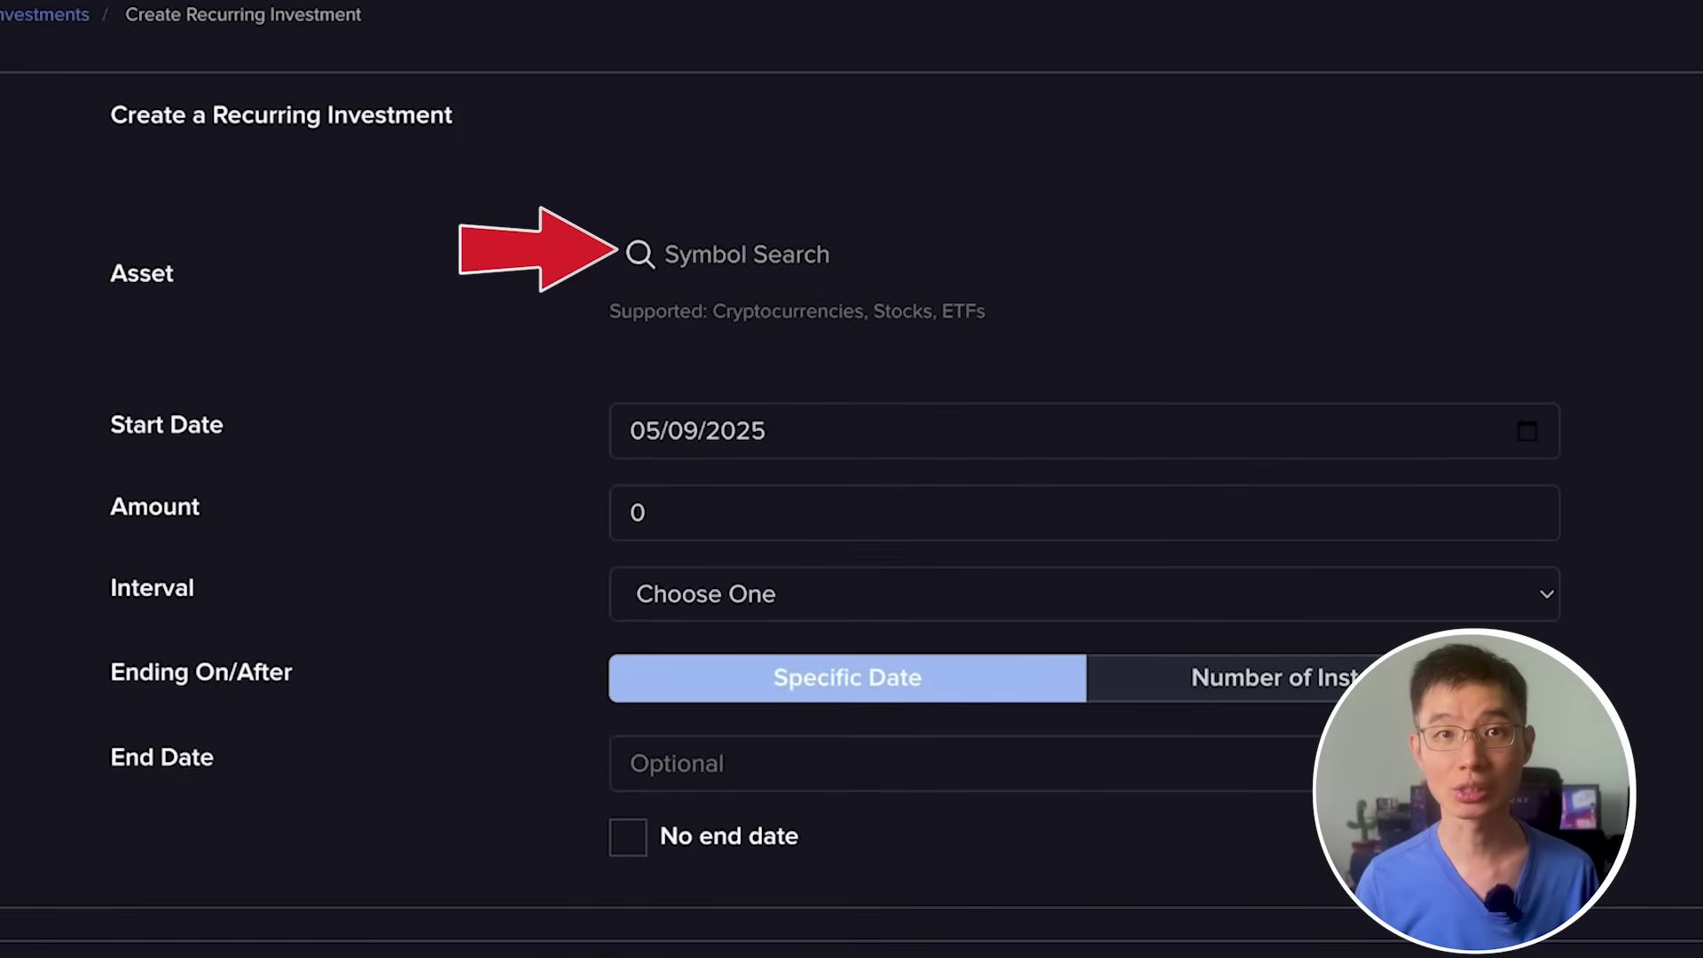
click(768, 255)
text(VWRA)
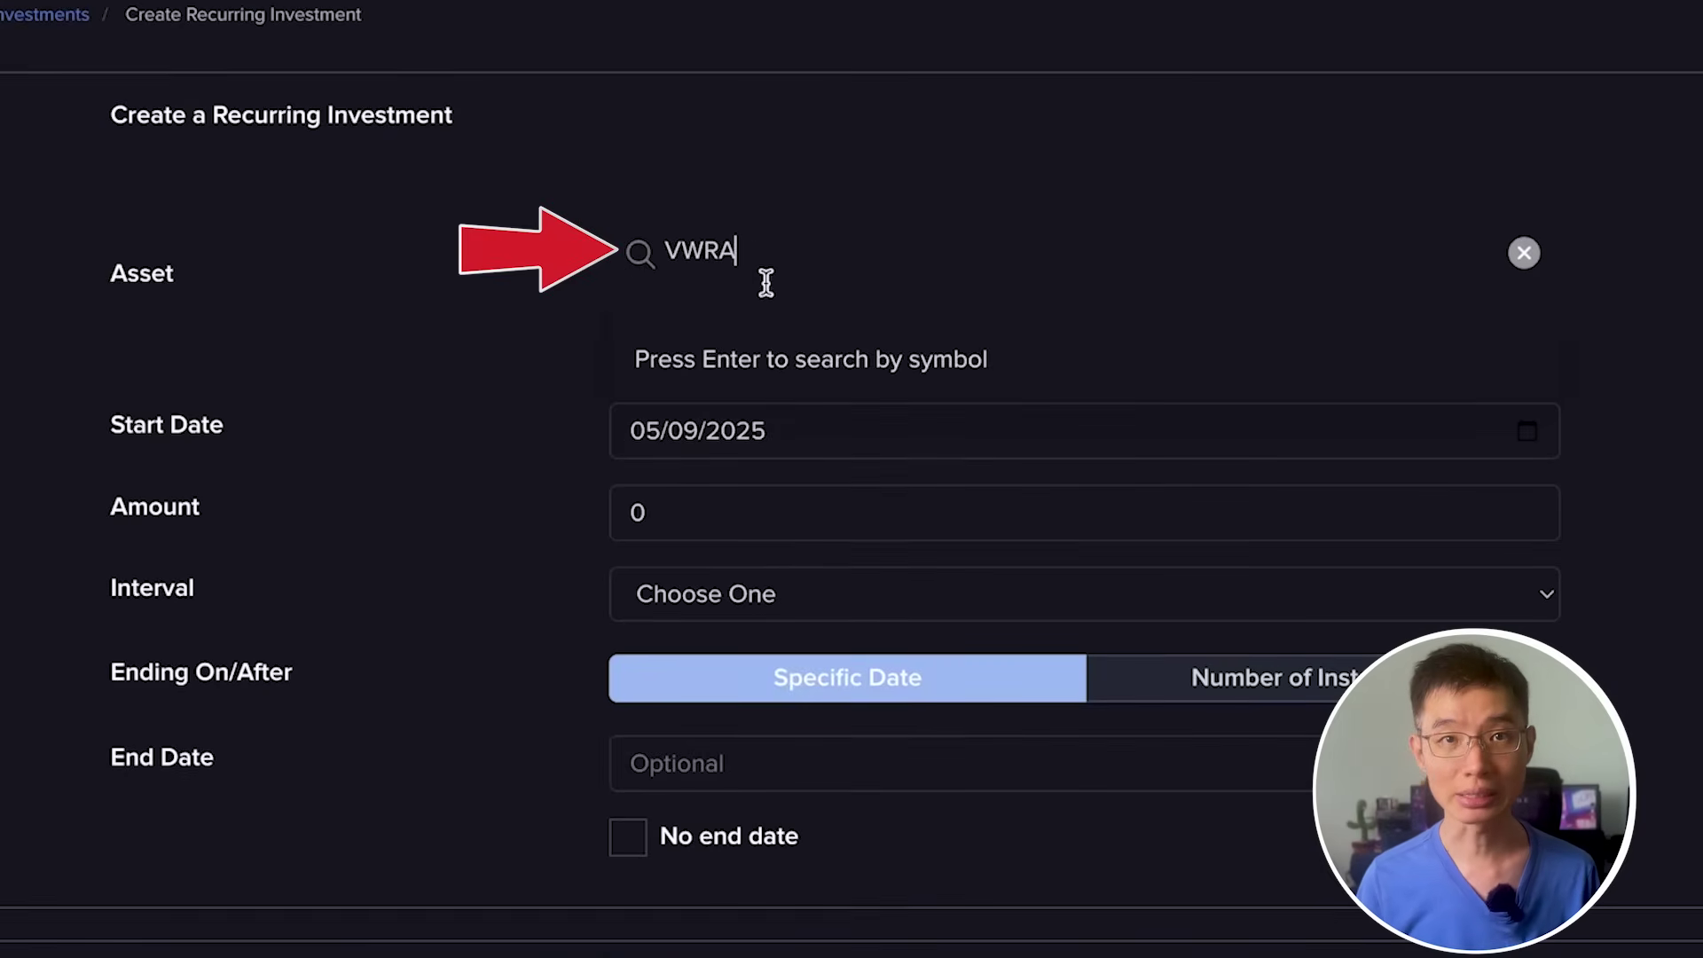
key(Return)
click(761, 346)
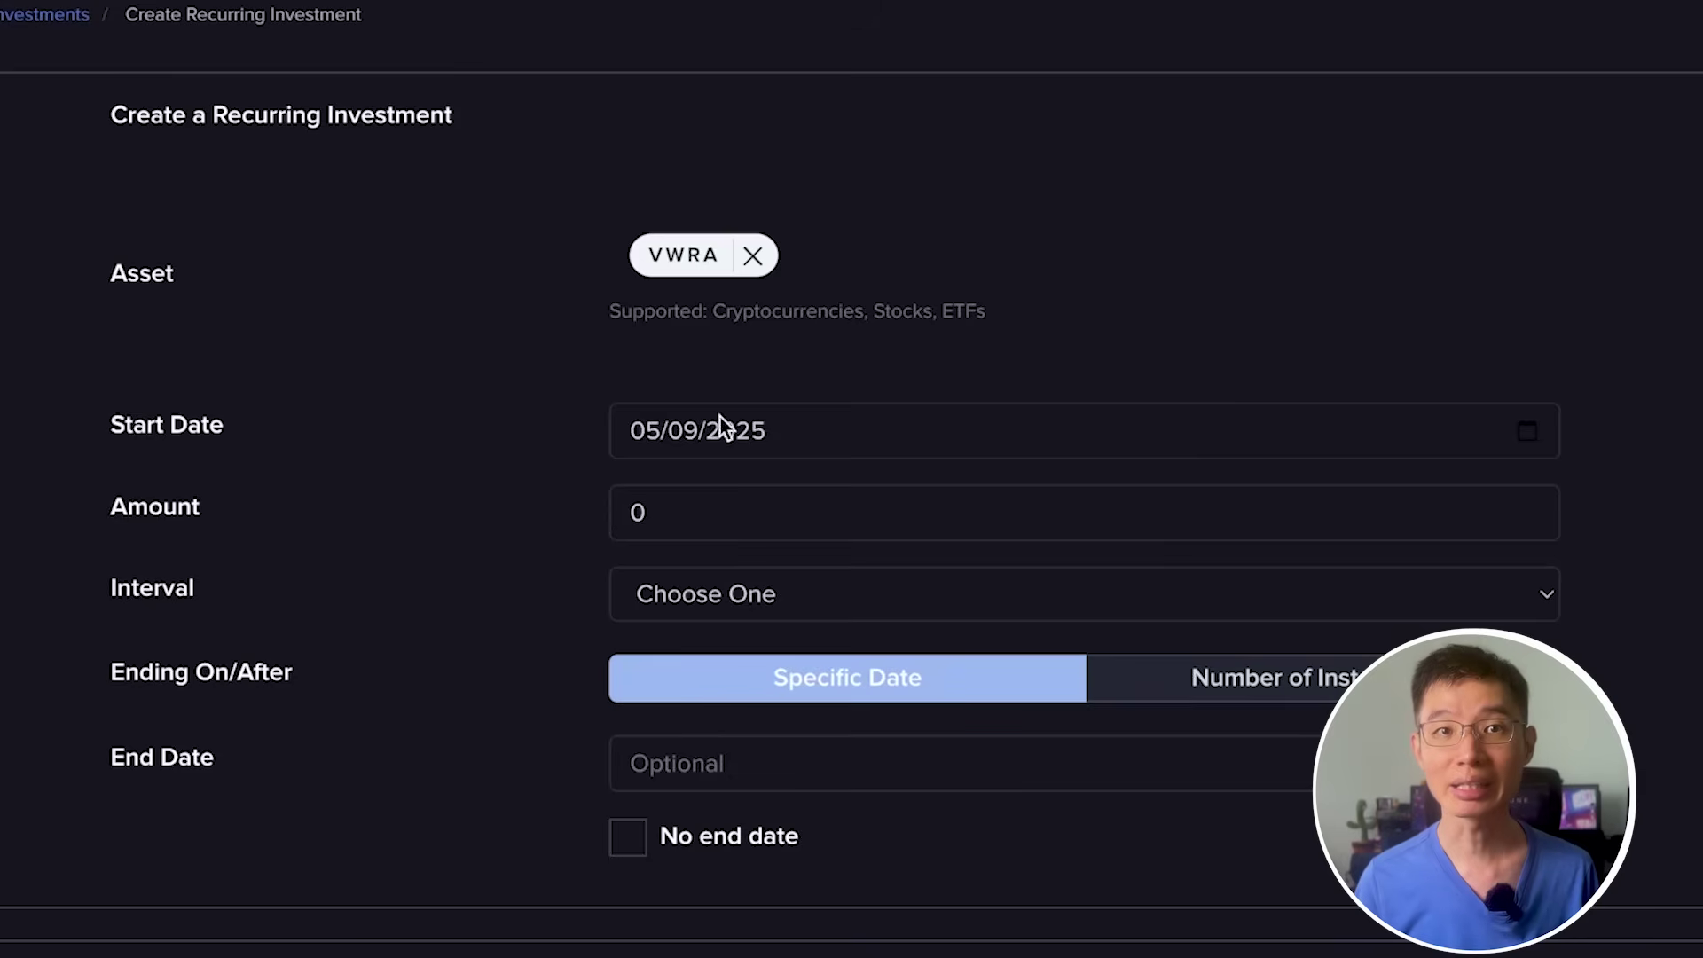
Set start date 12/09/2025, amount 70, Monthly interval and no end date.
click(641, 429)
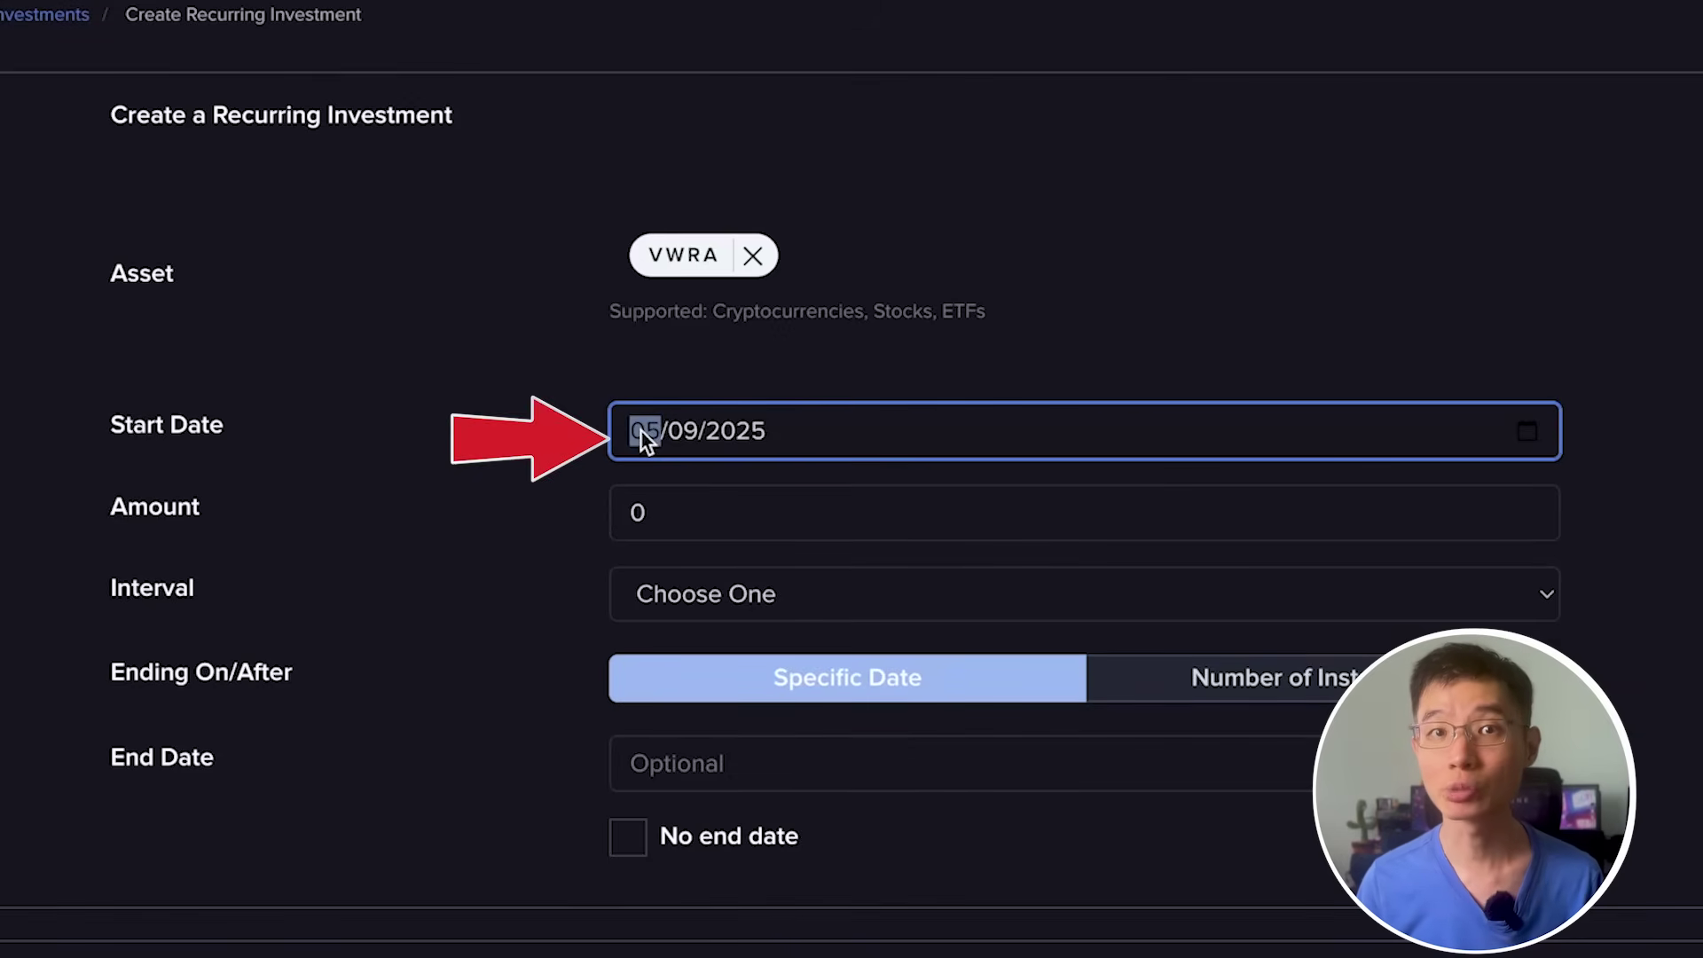
text(11)
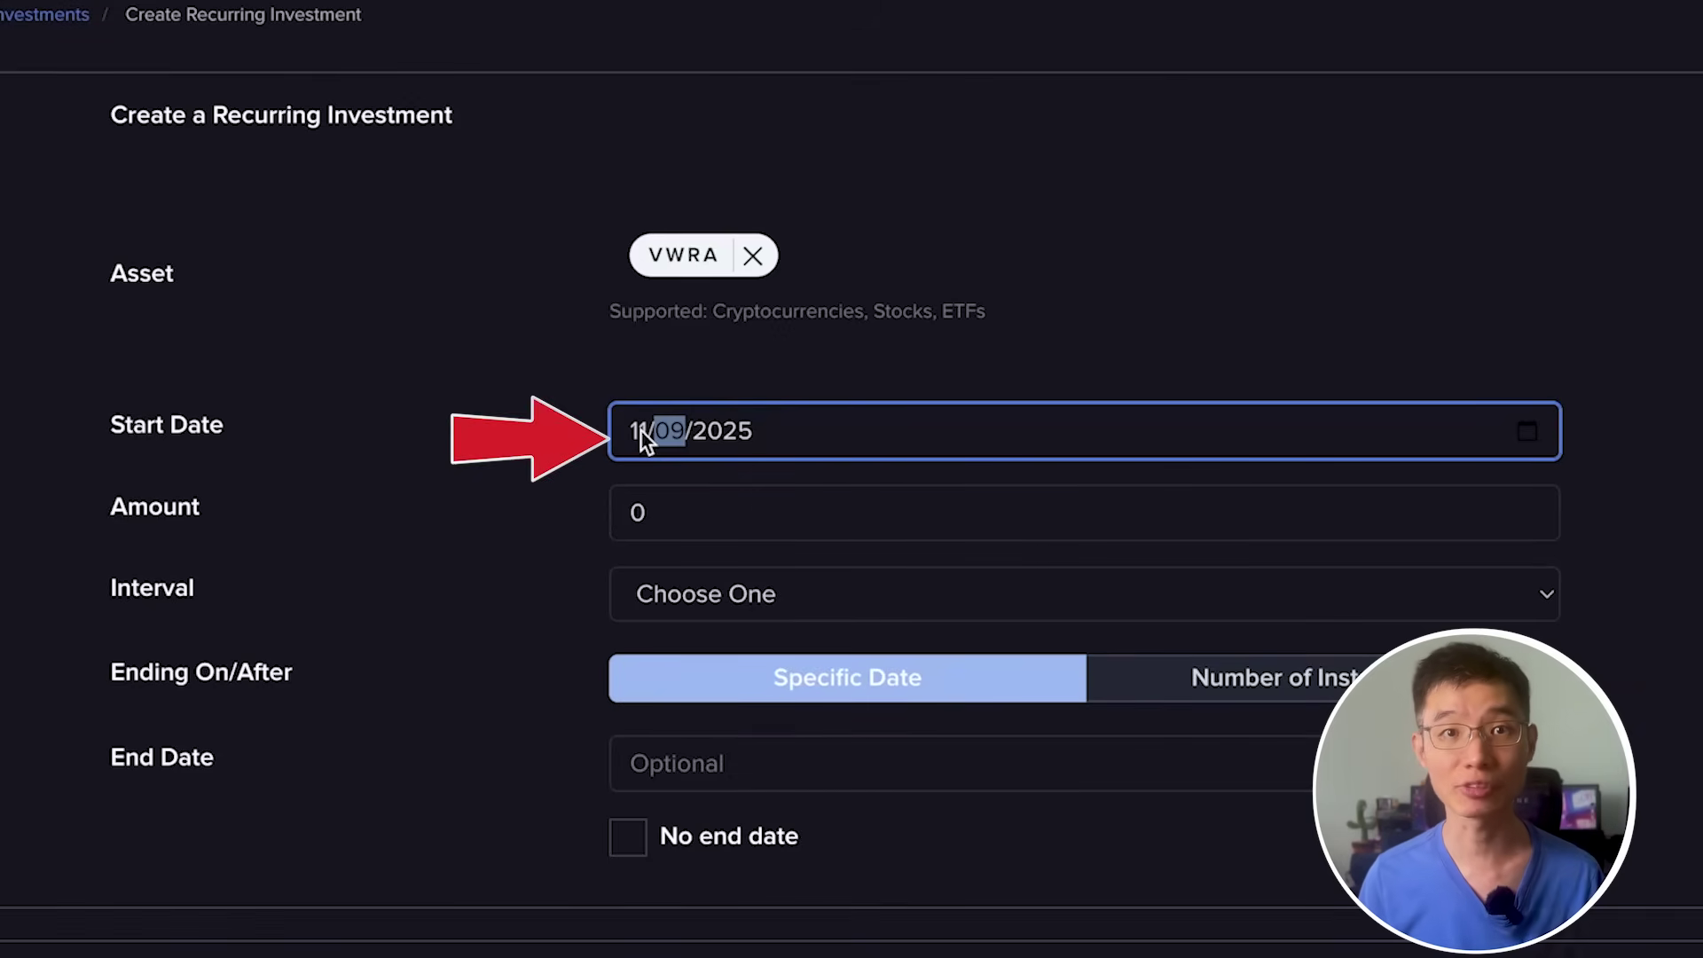
text(2)
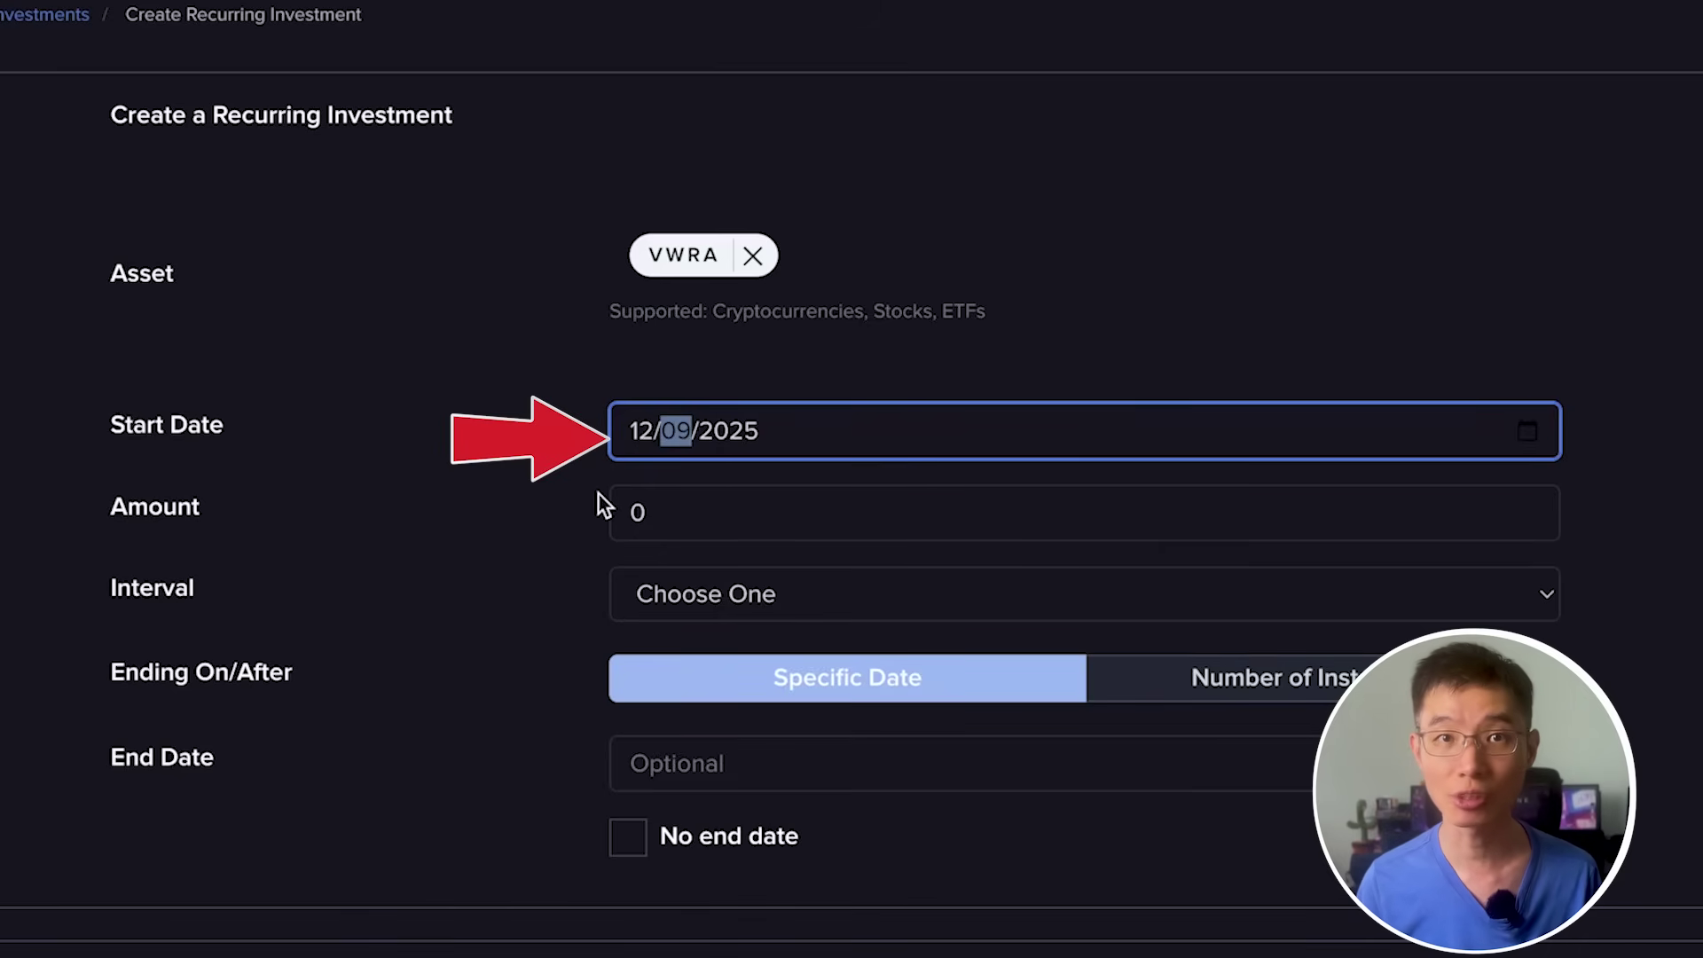
click(695, 500)
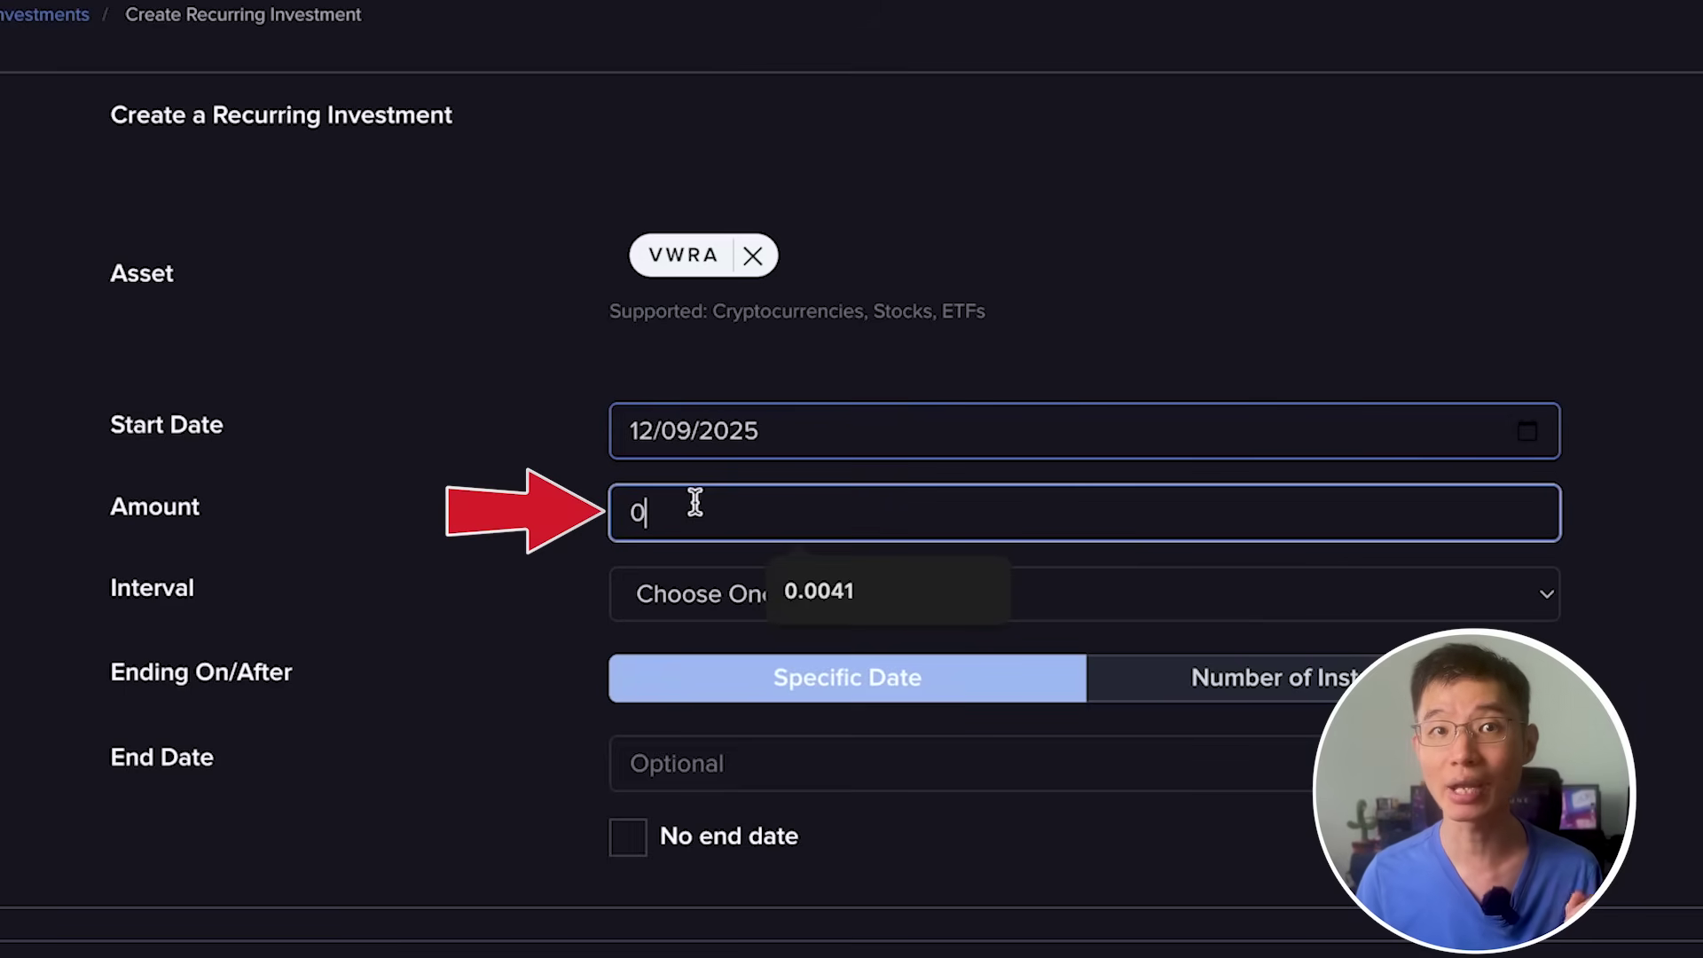
double_click(638, 511)
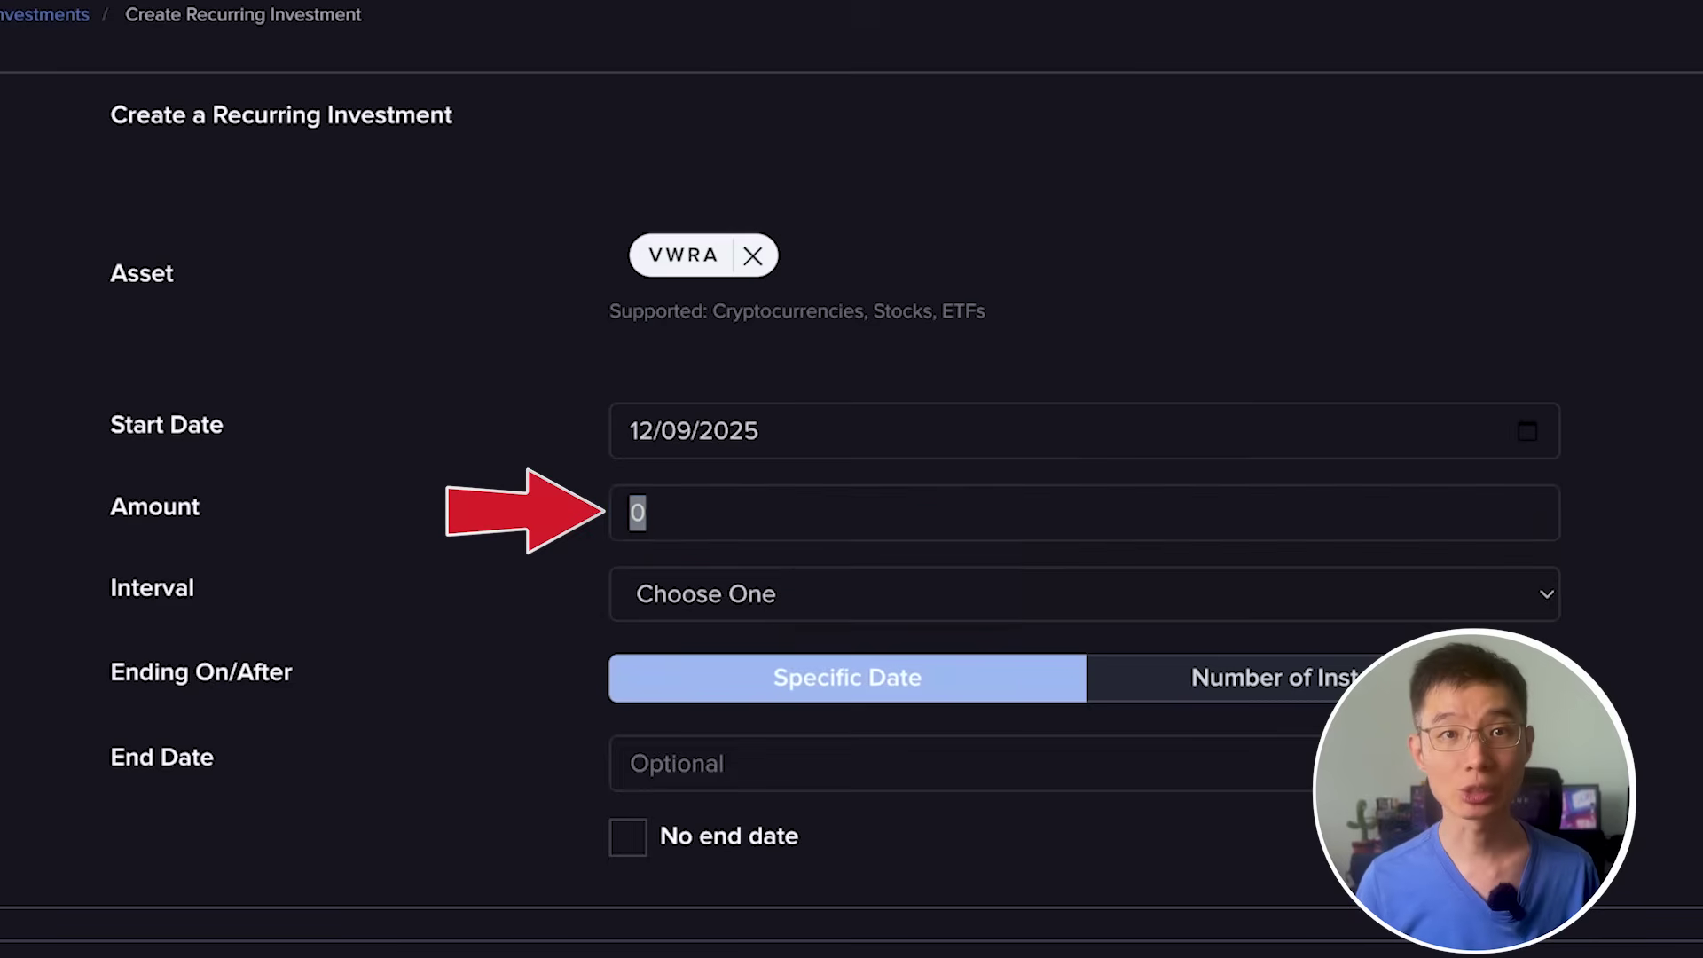
click(656, 498)
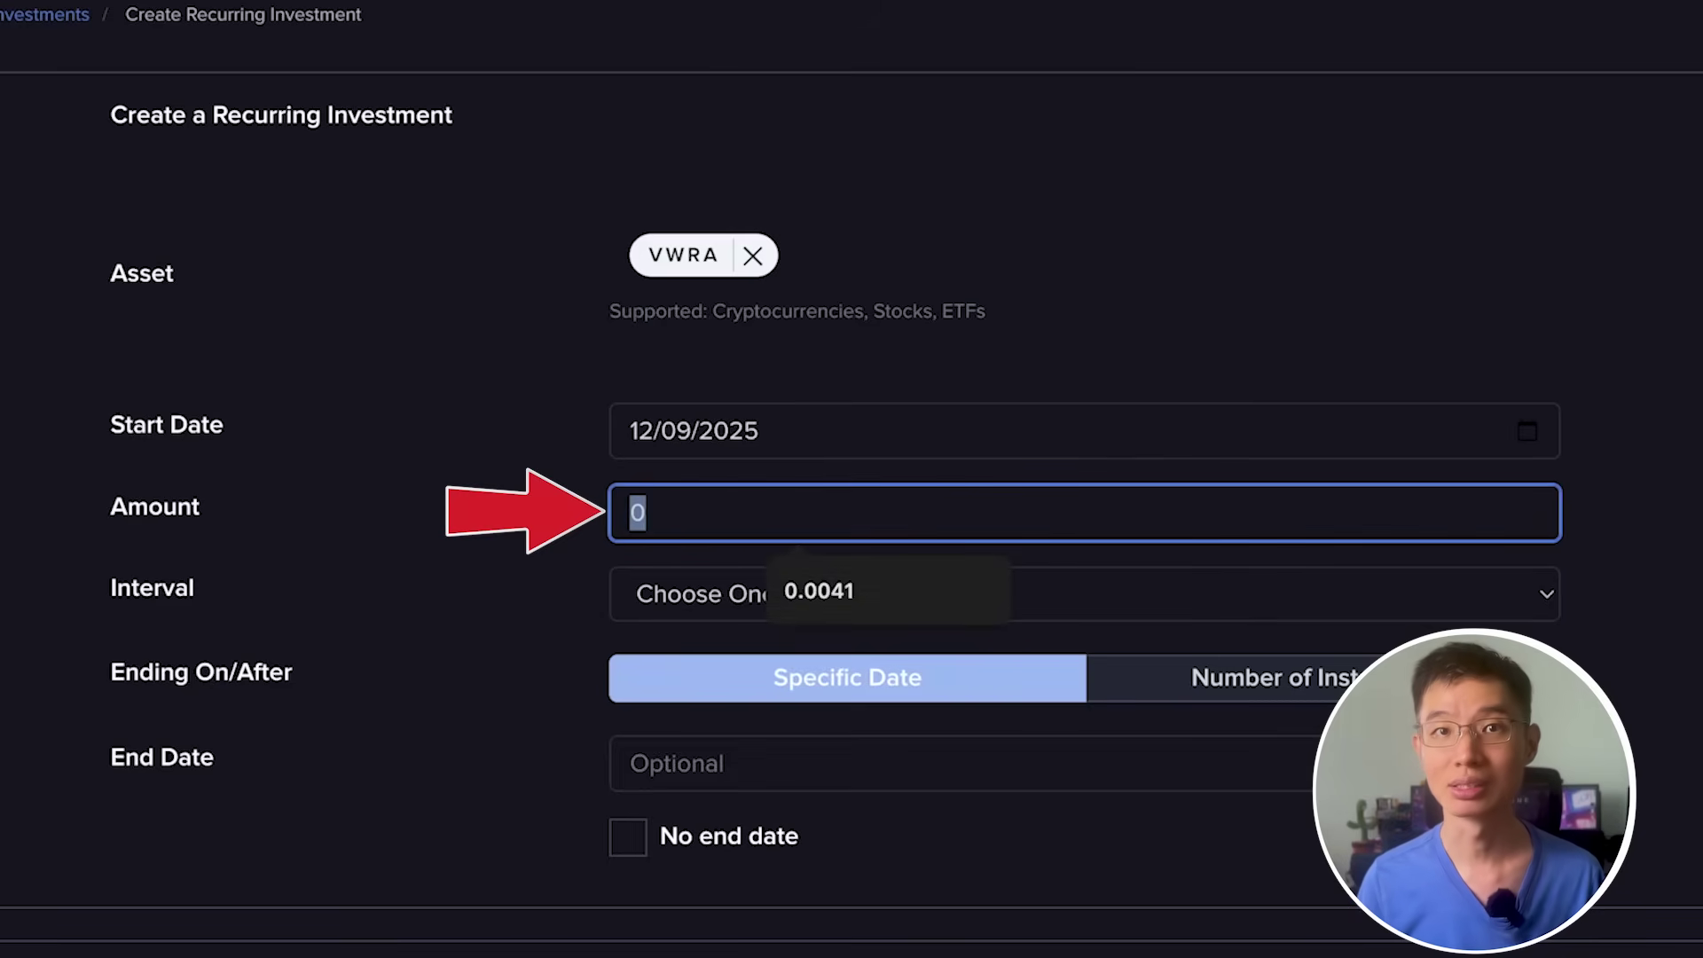
text(70)
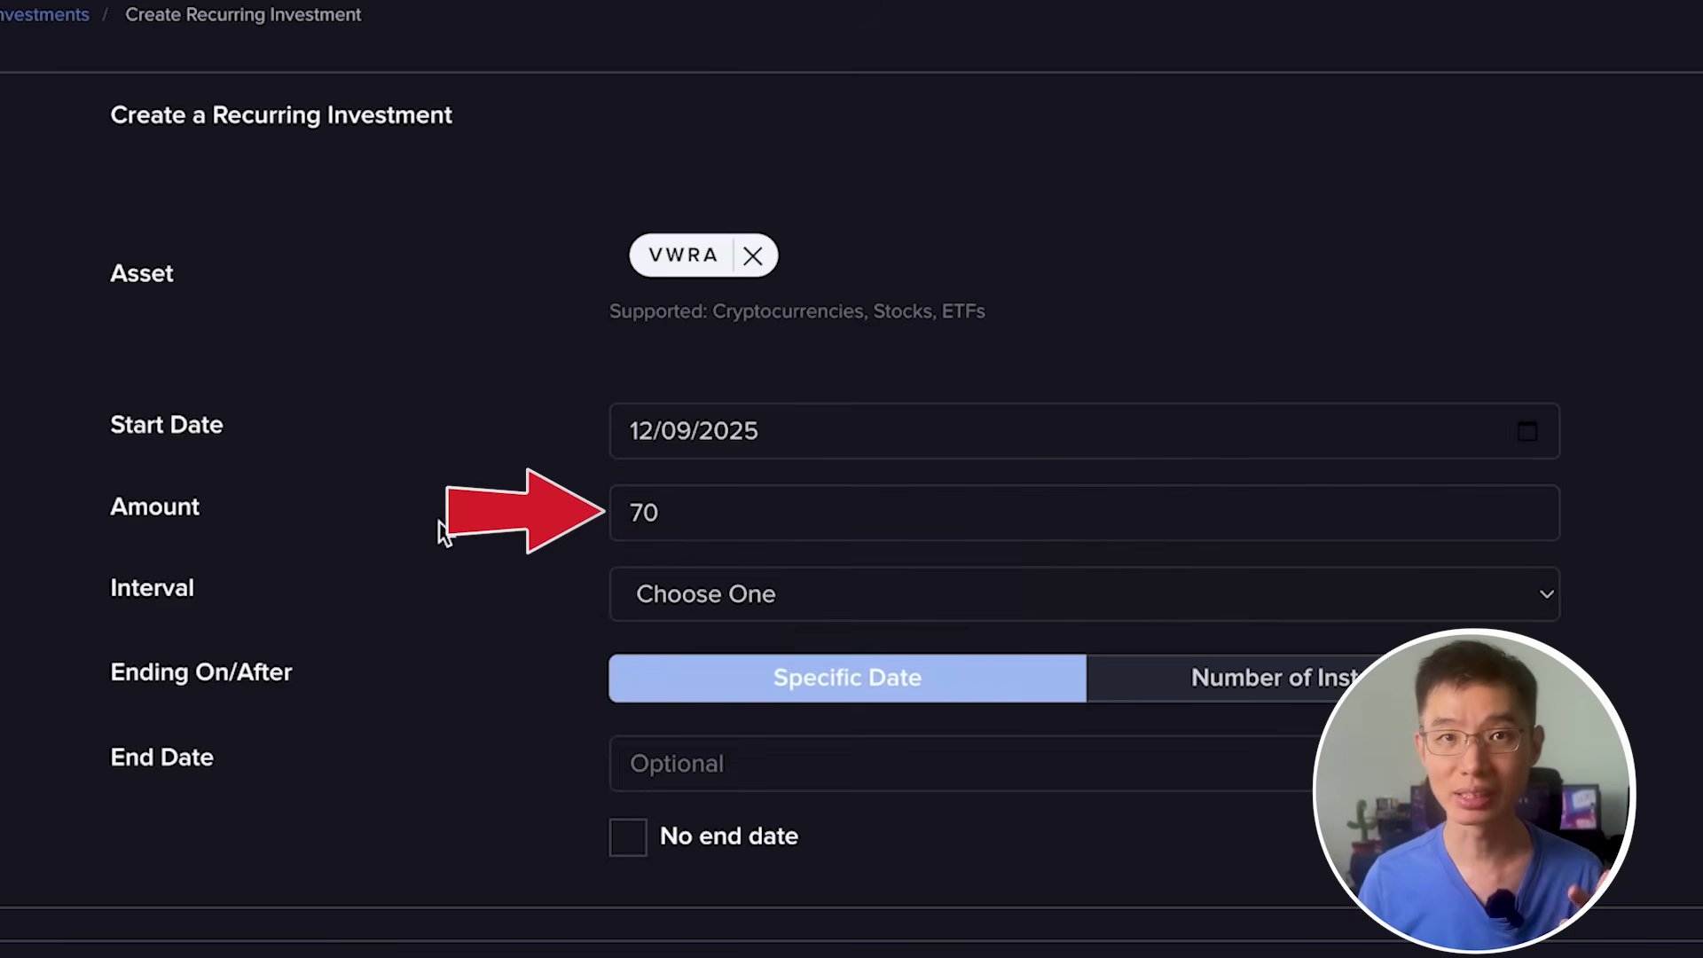
click(710, 594)
click(701, 763)
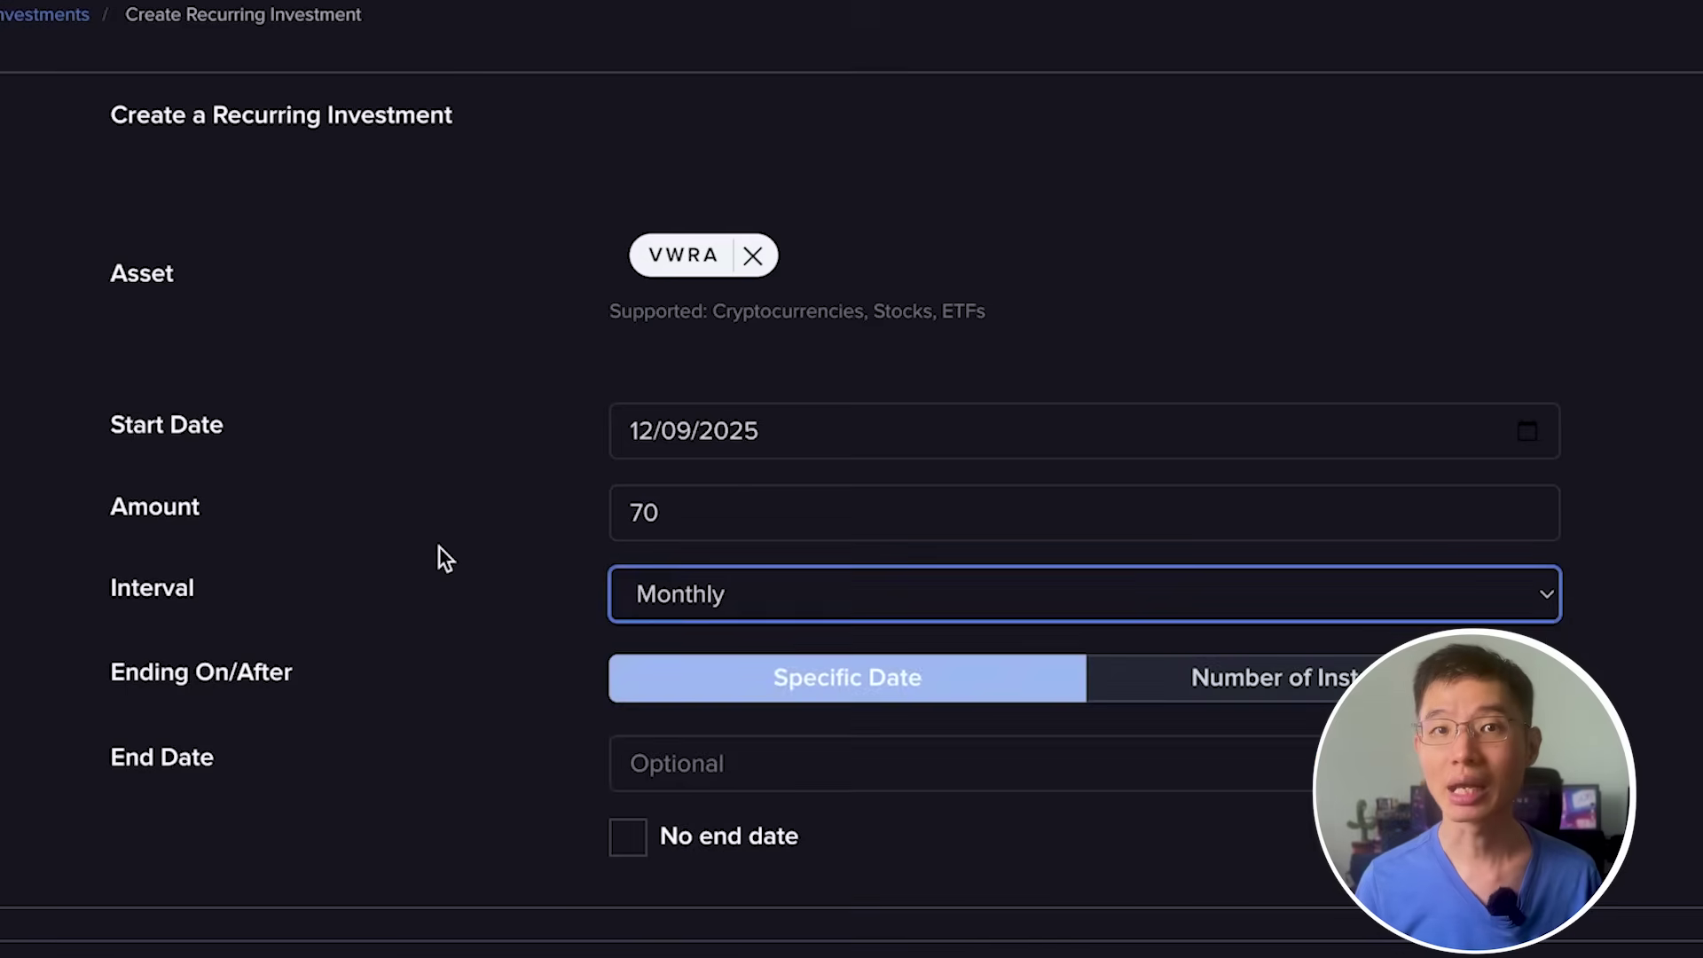
scroll(577, 710, down, 1)
click(628, 781)
scroll(635, 785, down, 3)
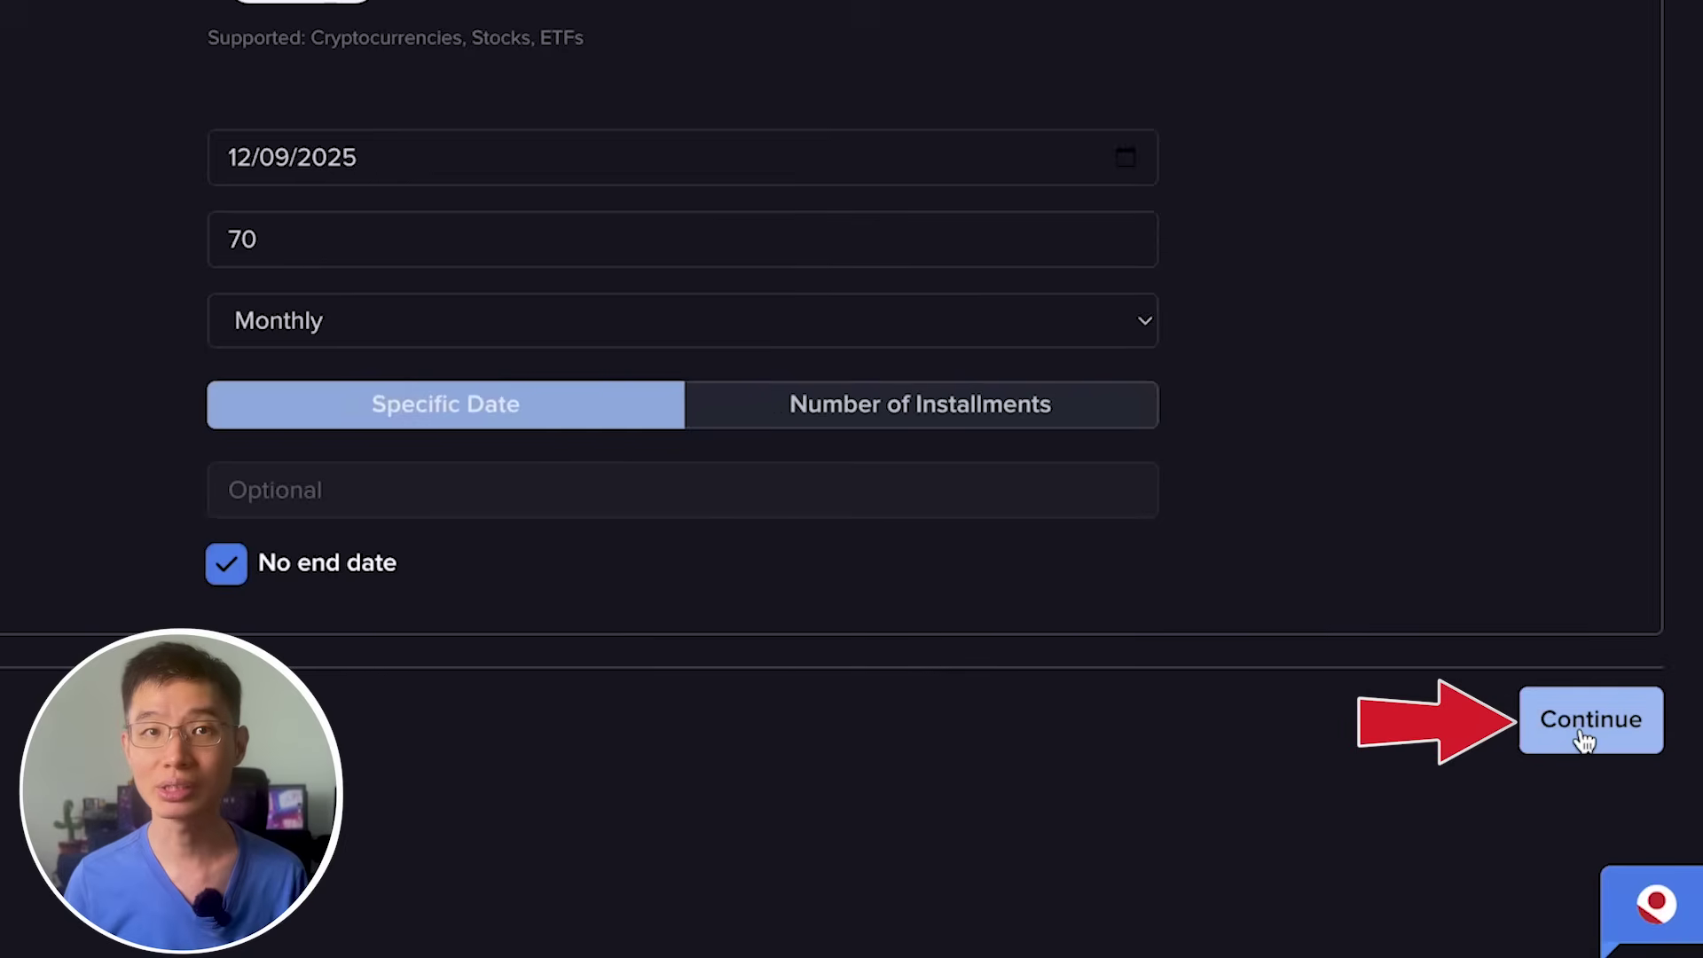
Review and save the monthly 70 USD VWRA recurring investment.
click(1582, 745)
scroll(1470, 881, down, 5)
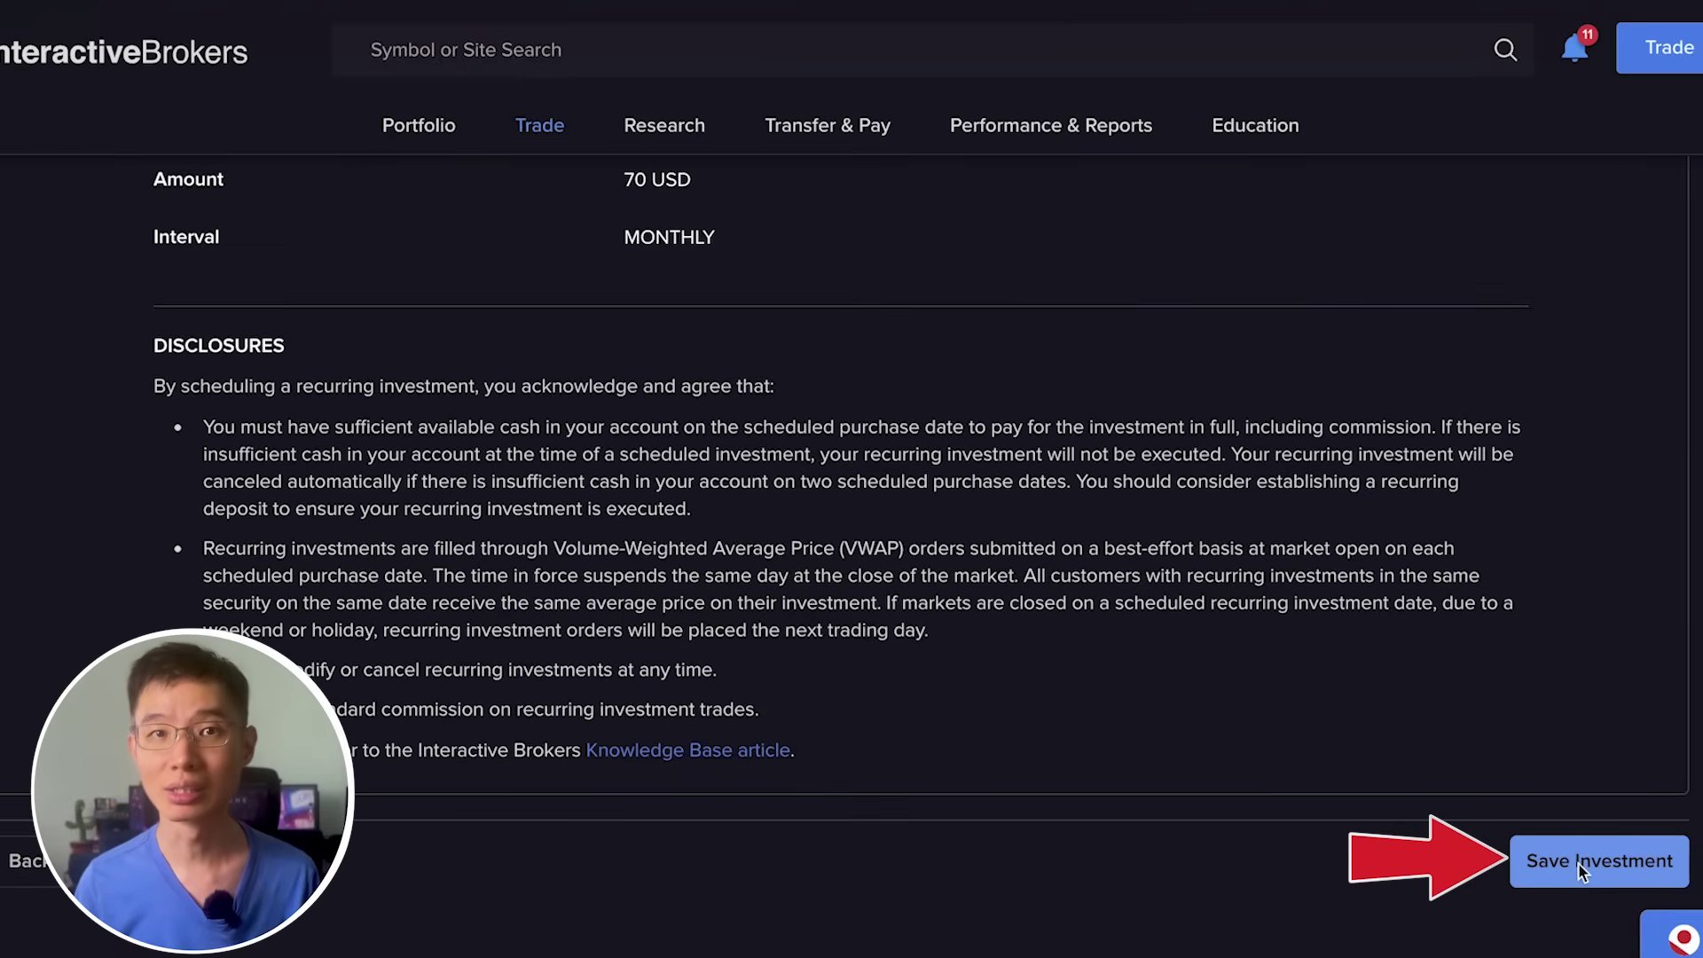
click(1582, 865)
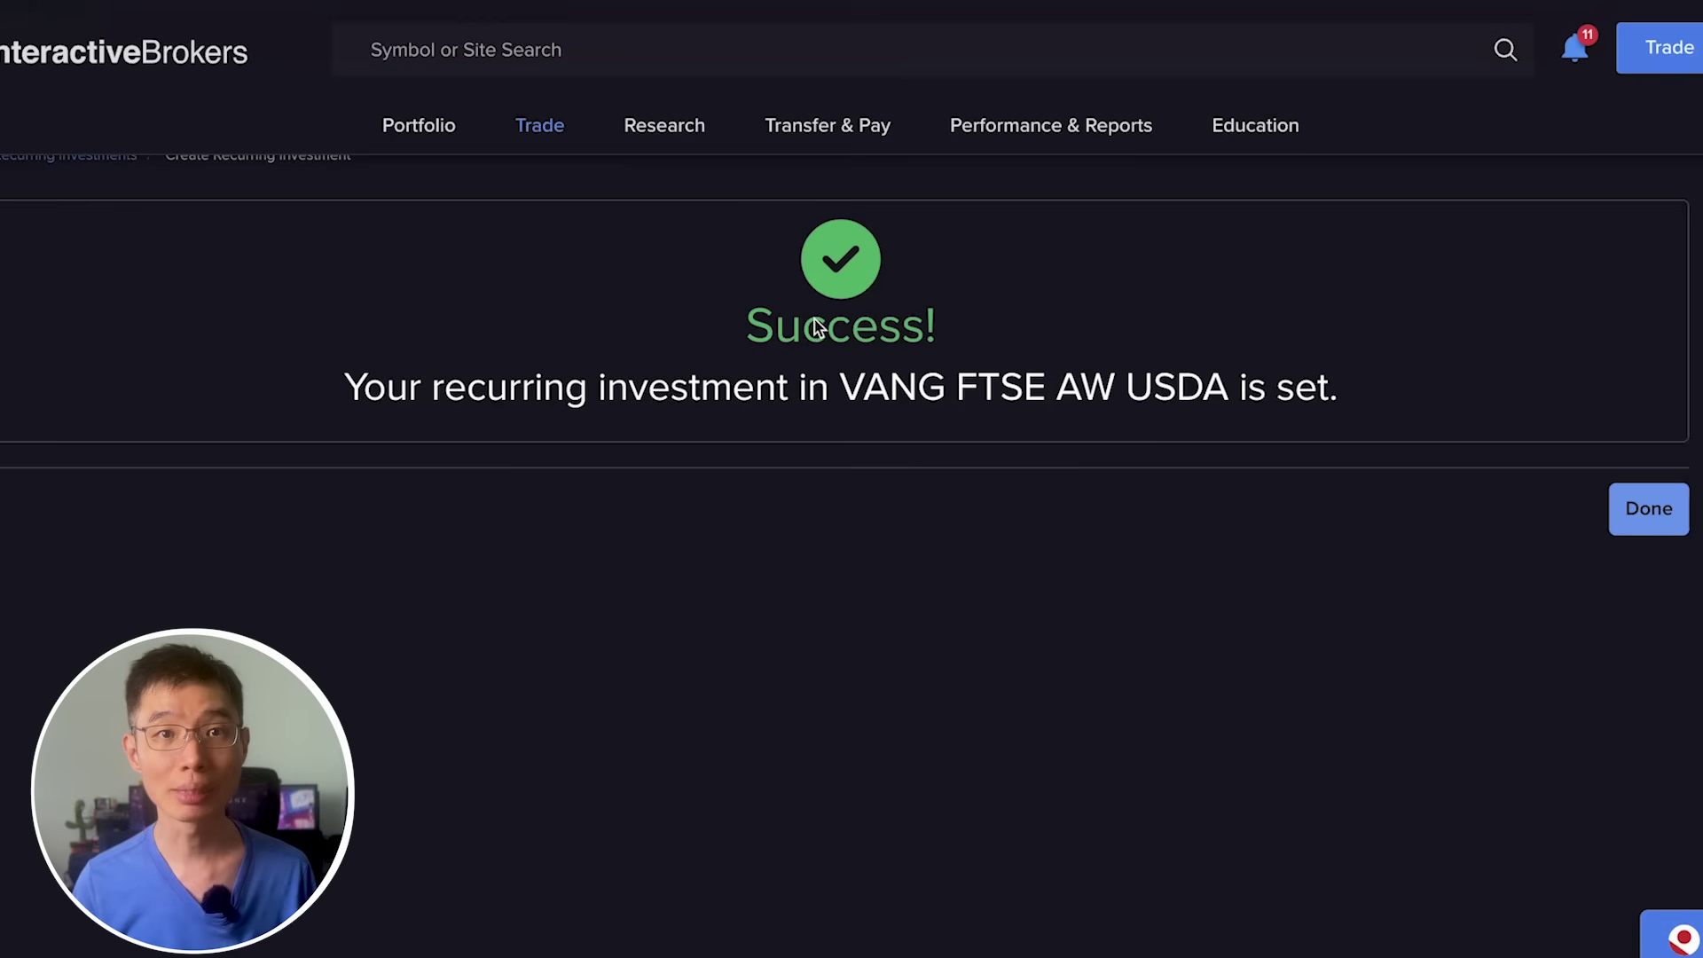
click(541, 128)
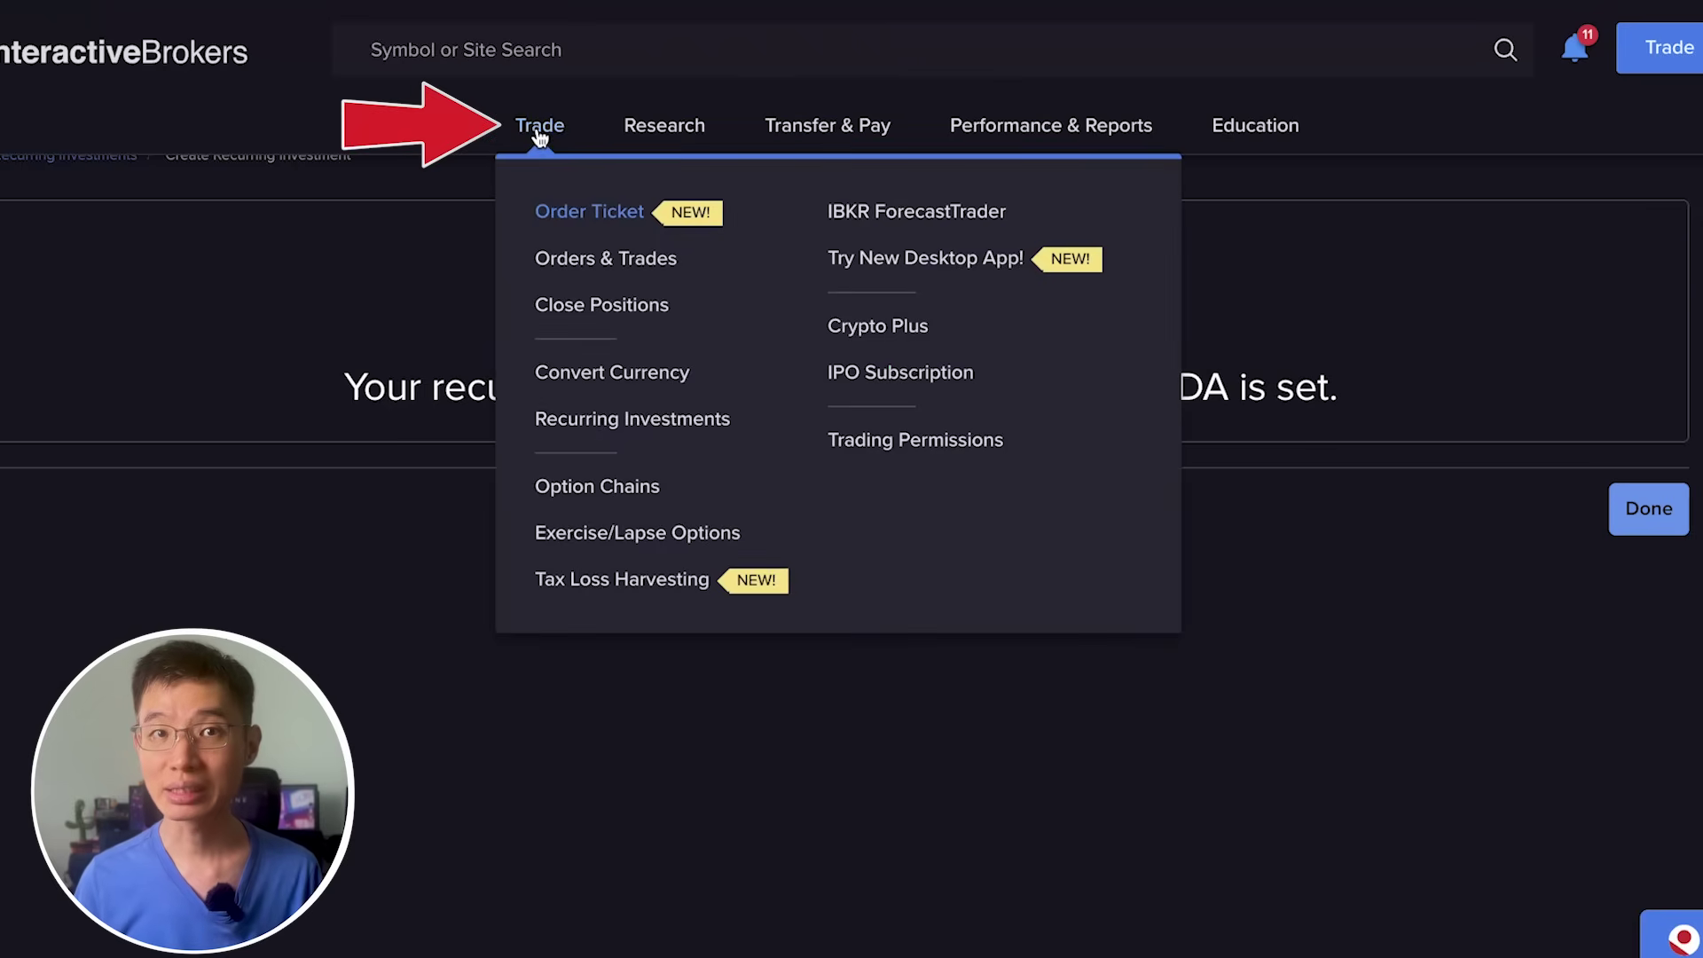
click(606, 430)
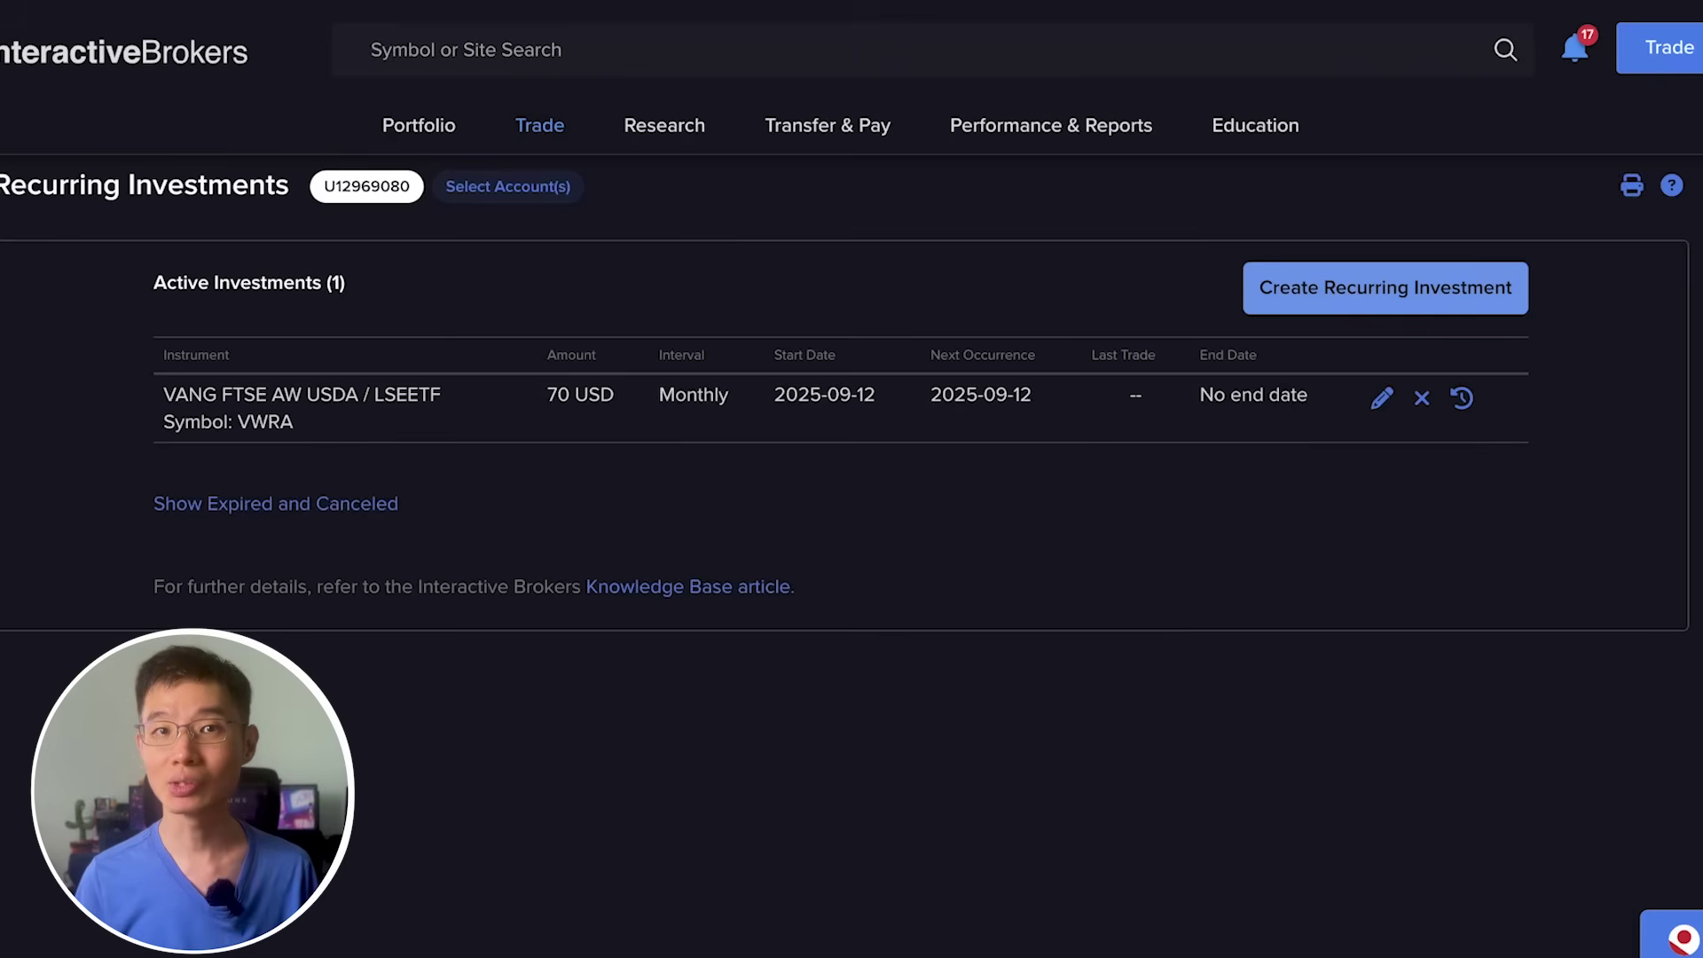